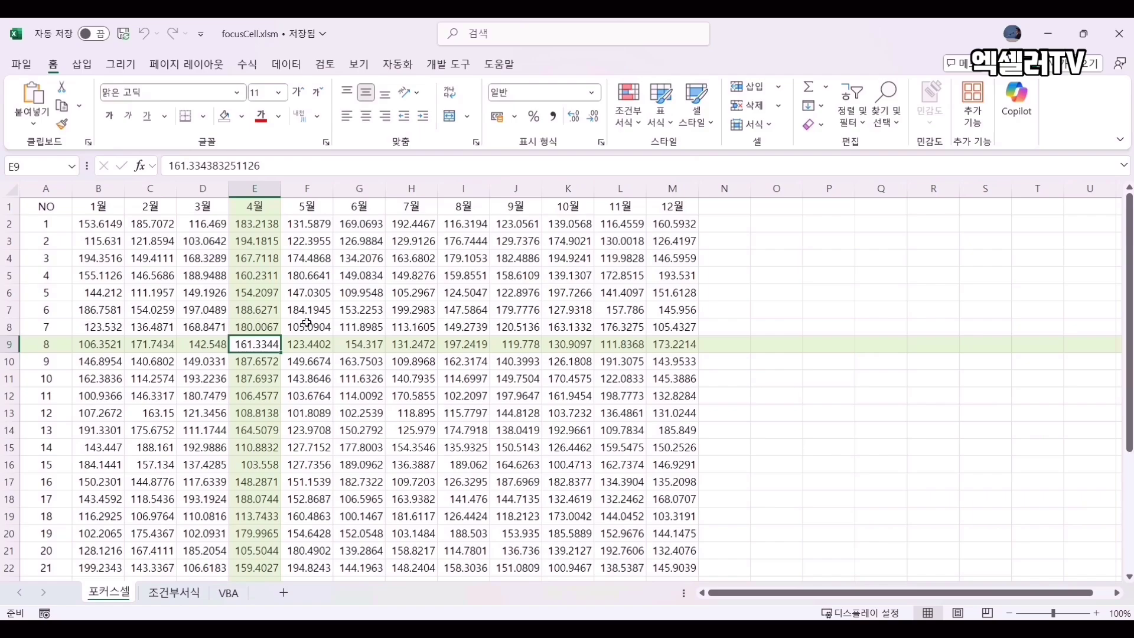
- Examine how the Focus Cell highlight follows selected cells across the monthly data on the 포커스셀 sheet and locate its command
click(390, 260)
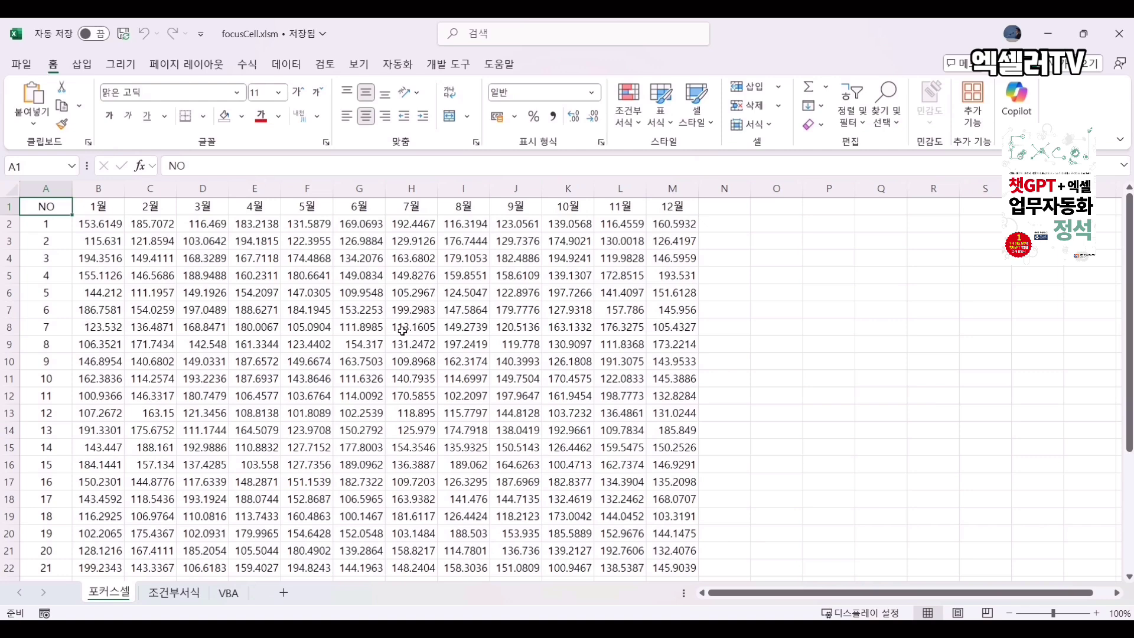
click(347, 325)
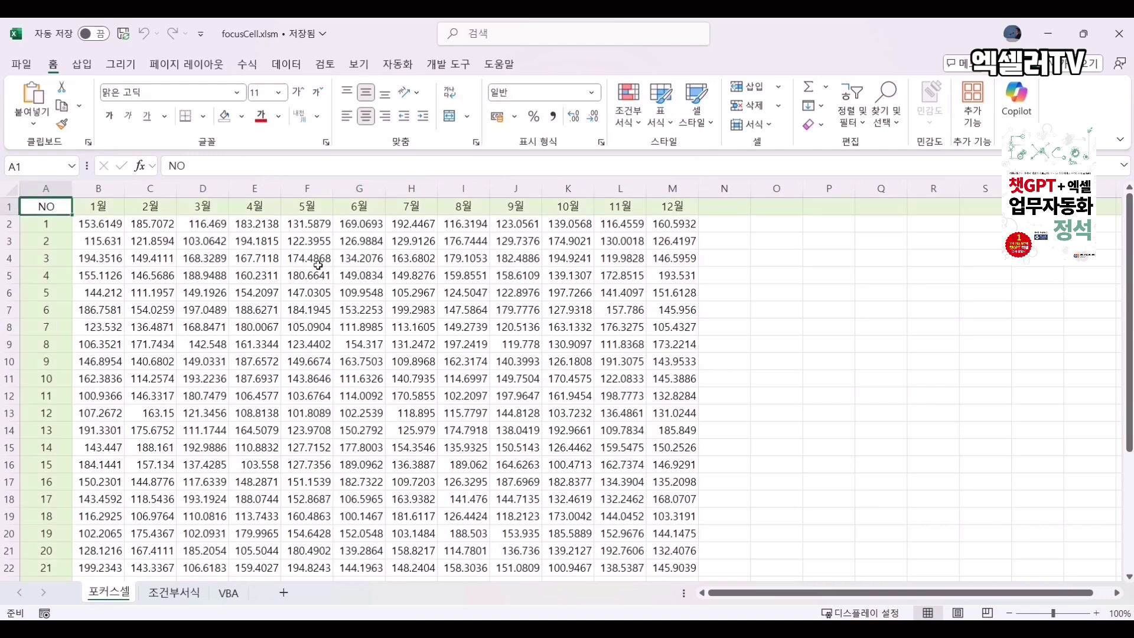
click(344, 277)
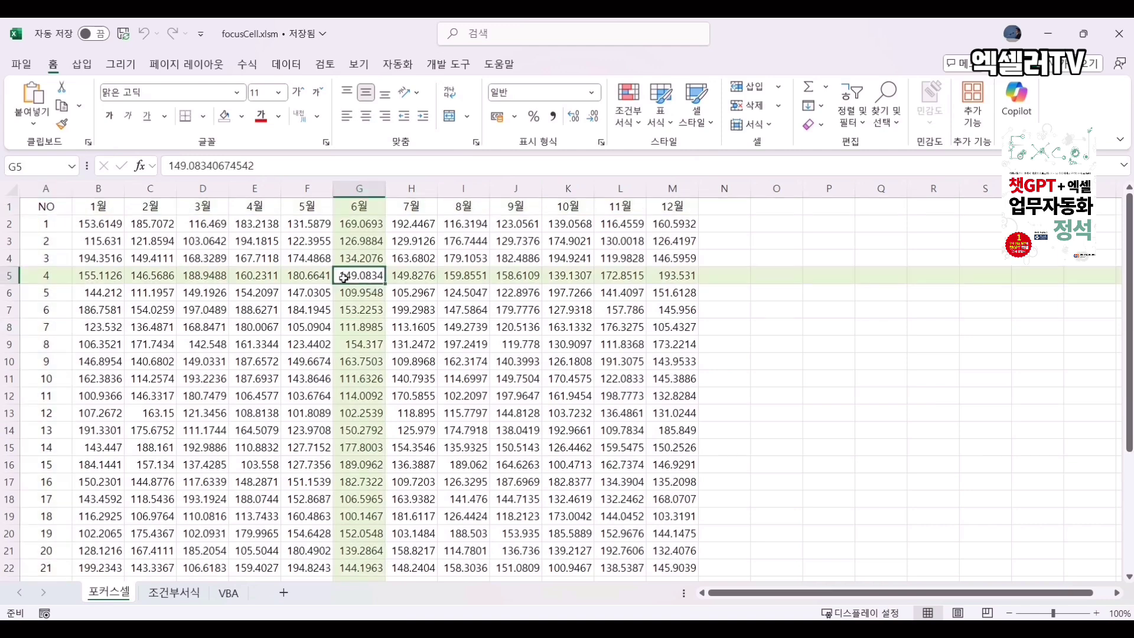
click(211, 340)
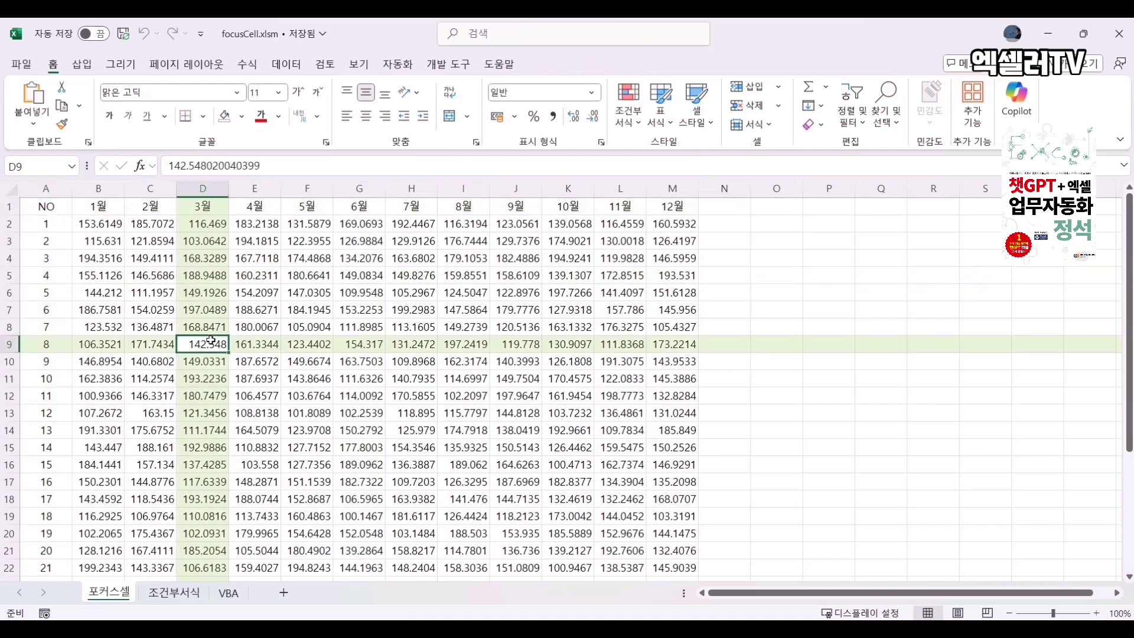
click(393, 315)
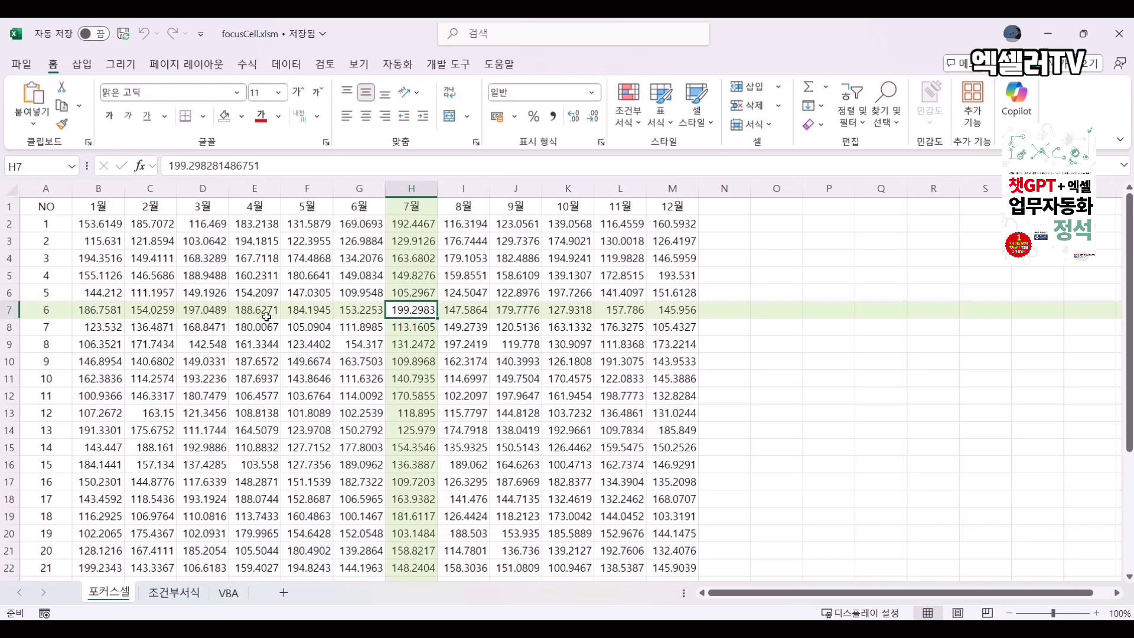
click(267, 340)
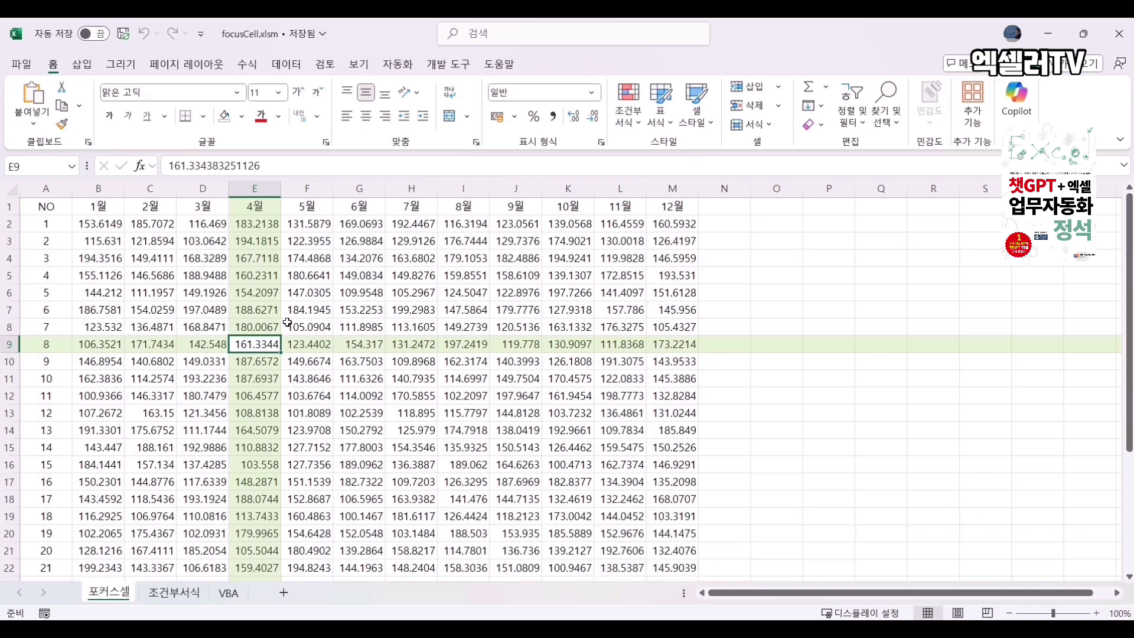
click(390, 260)
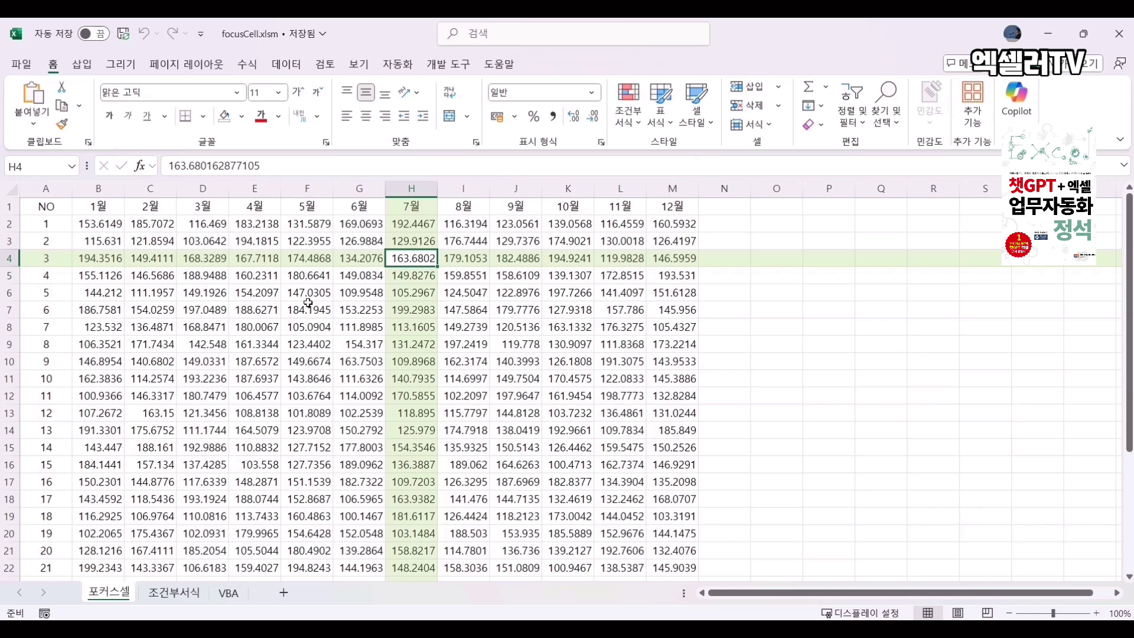
click(270, 310)
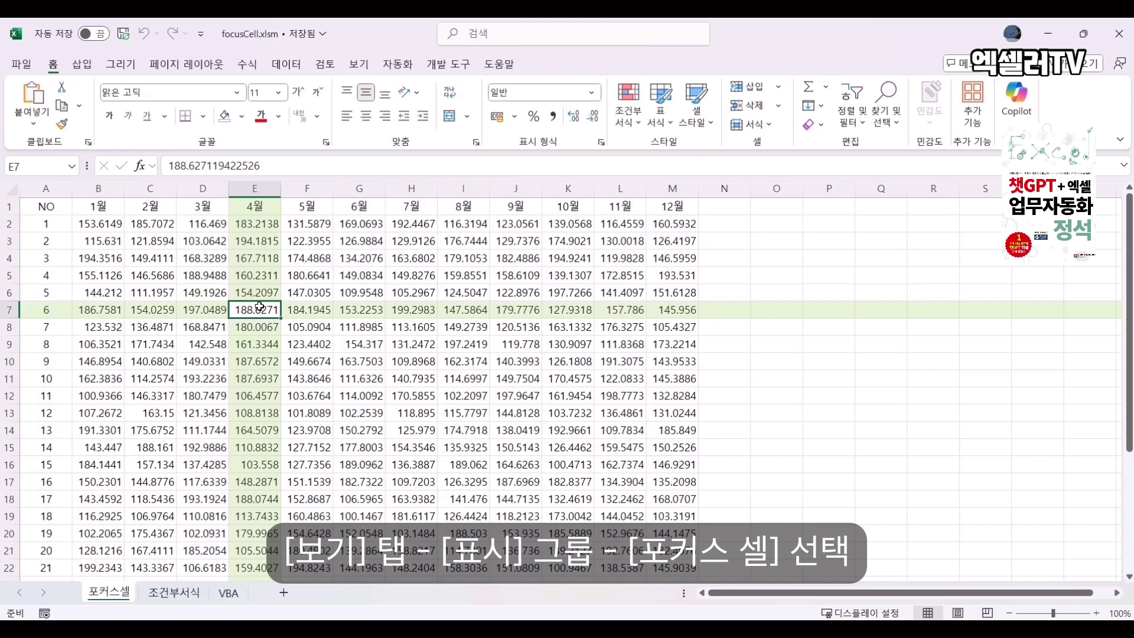
click(359, 65)
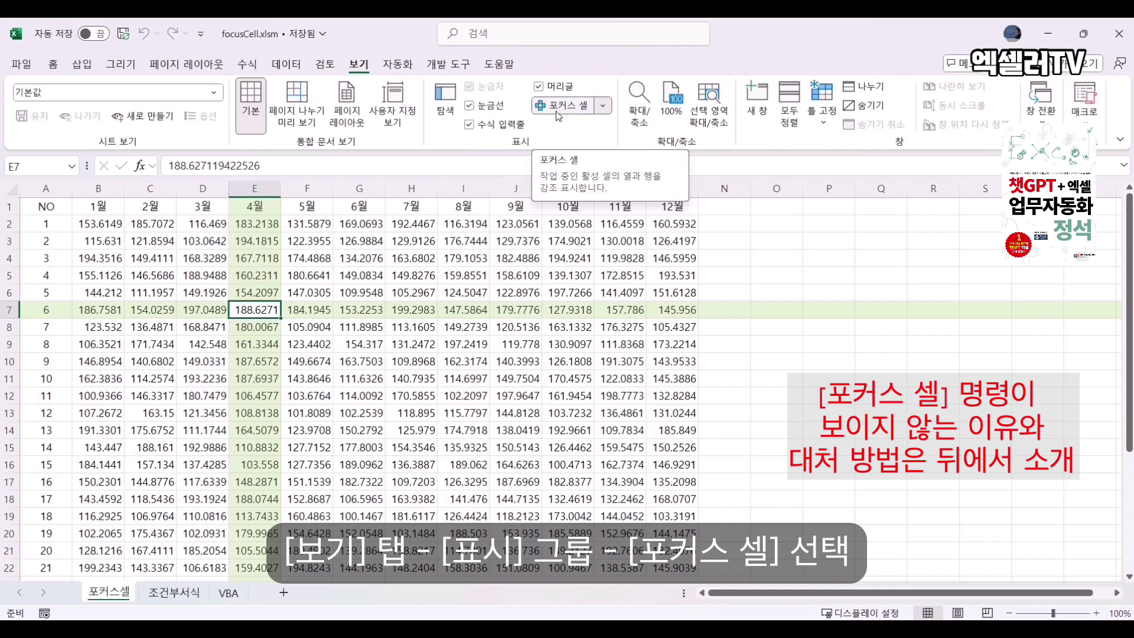
click(356, 263)
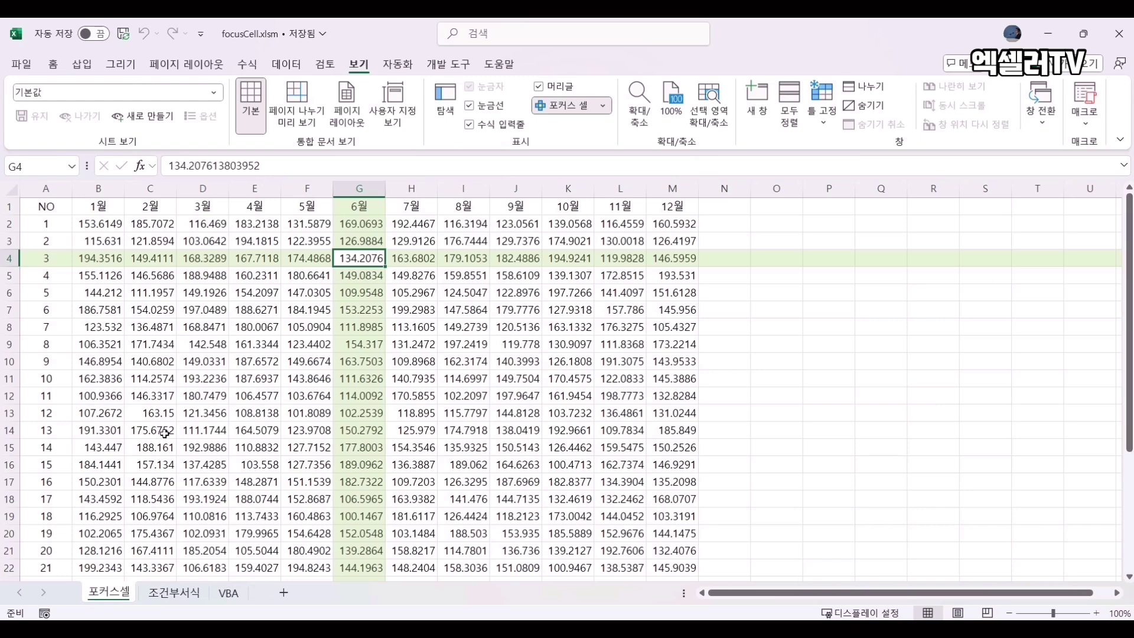
- Check the Focus Cell highlight on several cells of the 조건부서식 and VBA sheets, and return to the 포커스셀 sheet
click(171, 593)
click(254, 379)
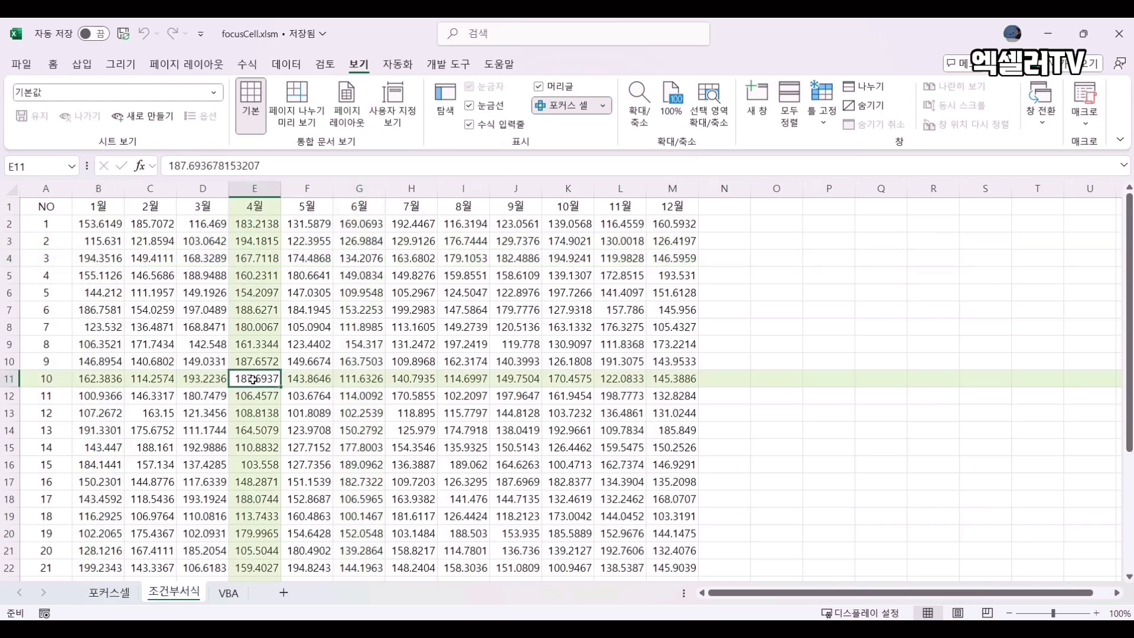
click(370, 310)
click(234, 593)
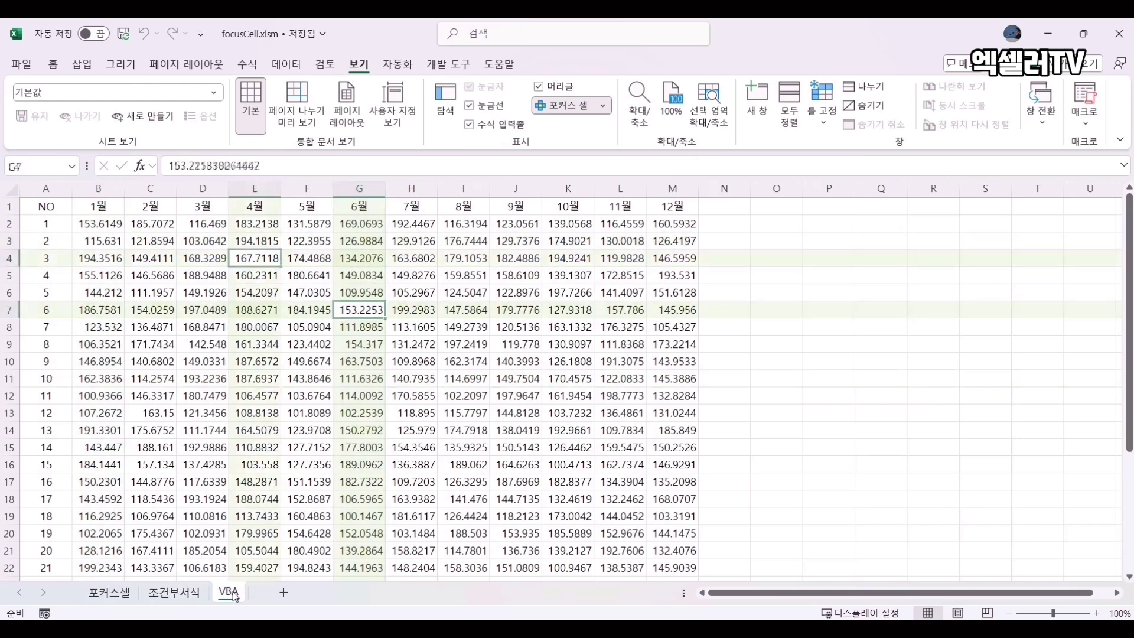
click(453, 396)
click(332, 319)
click(227, 394)
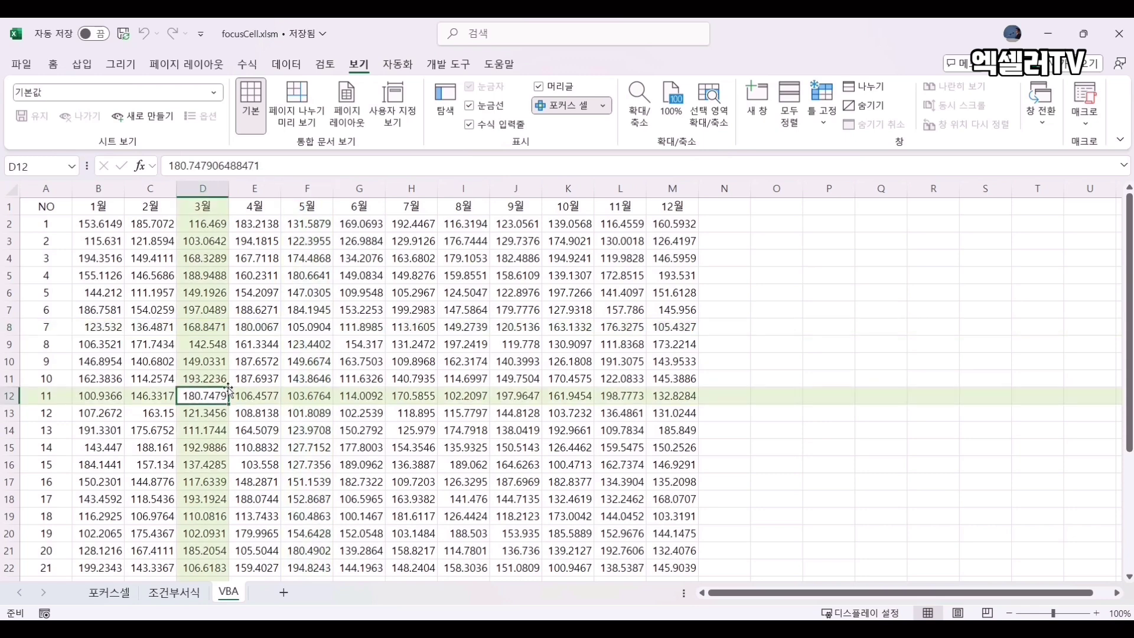
click(302, 290)
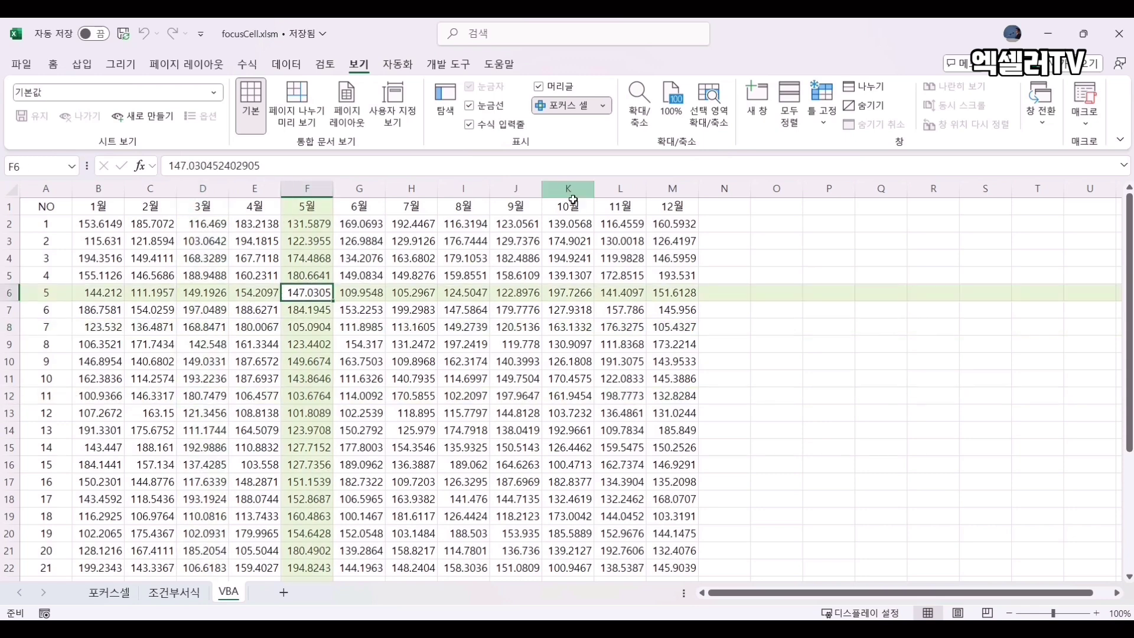
click(122, 594)
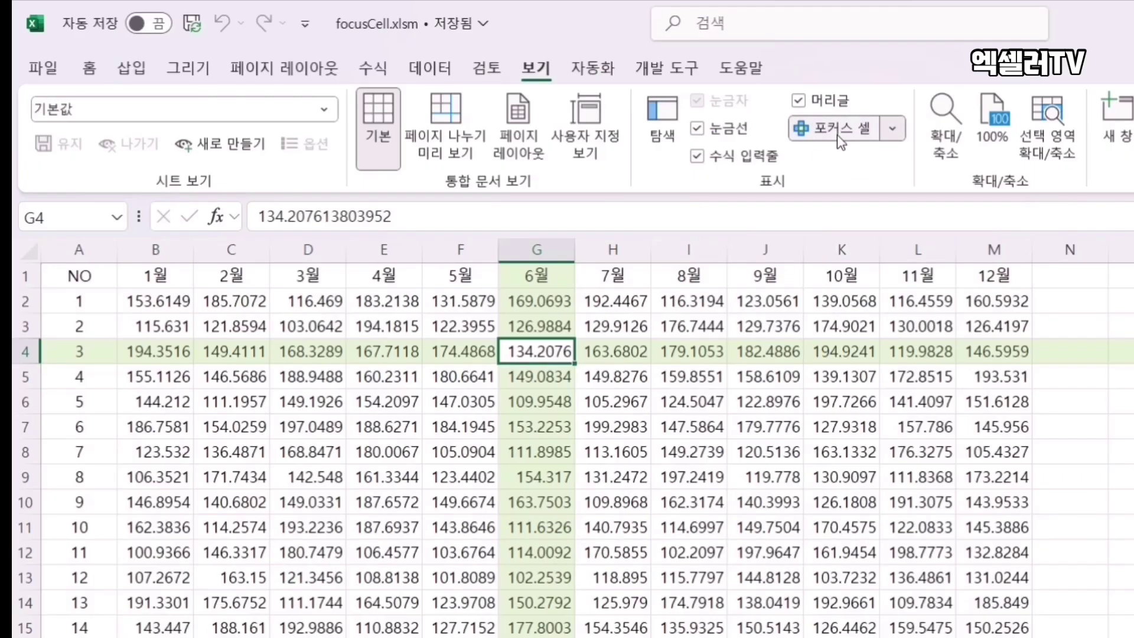
- Add the Focus Cell command to the Quick Access Toolbar
right_click(831, 134)
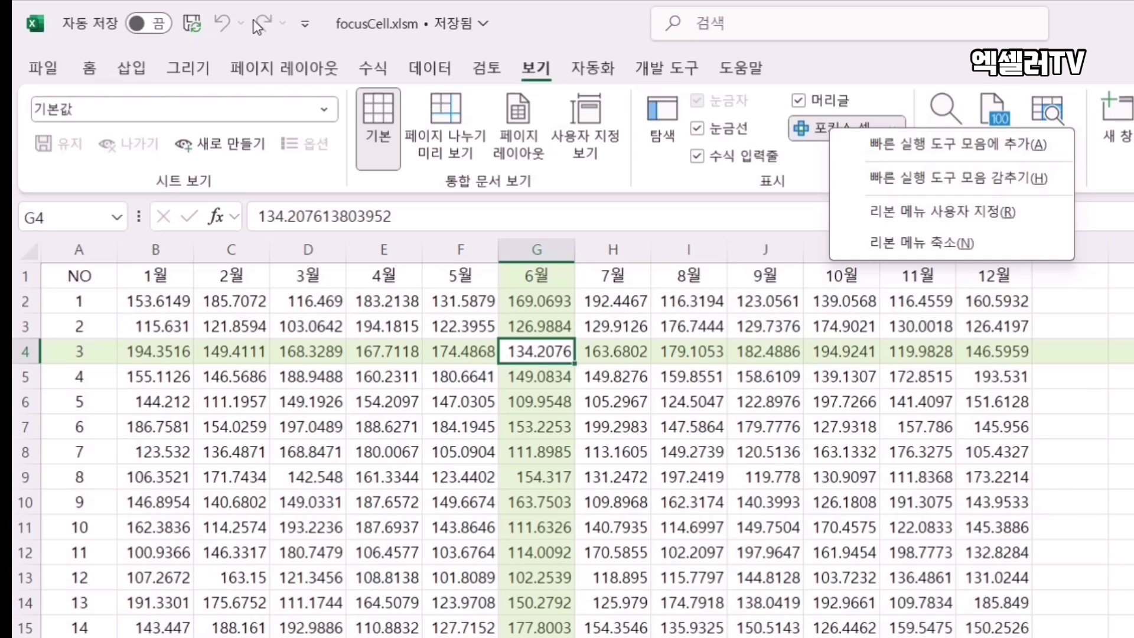
click(901, 147)
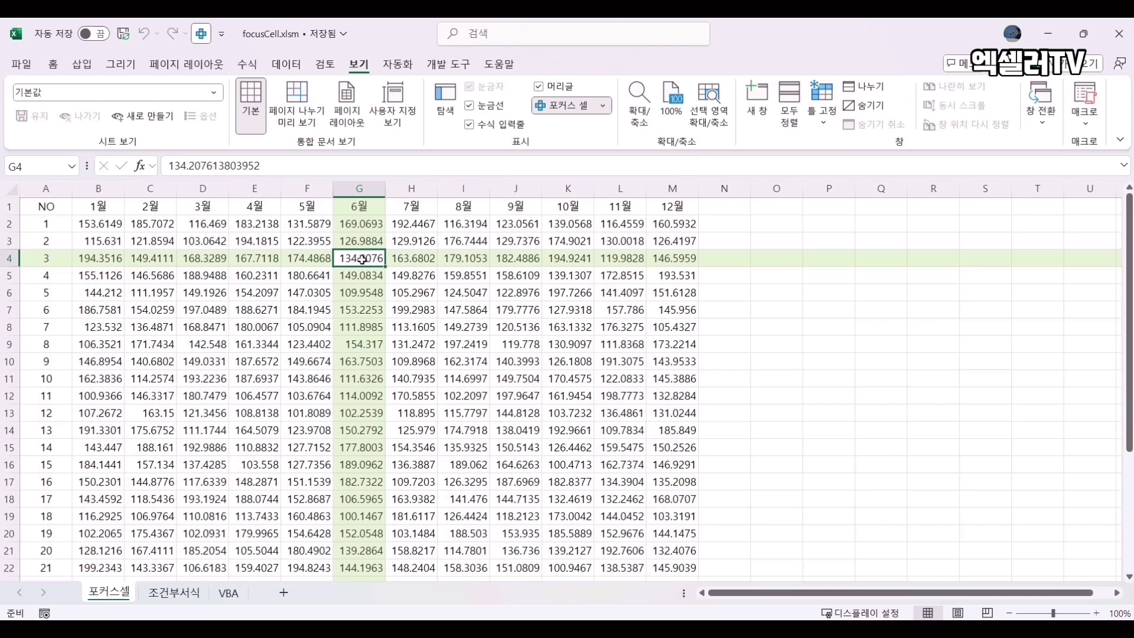
- Set the Focus Cell color to standard red and check the highlight on cells I8 and F6
click(604, 112)
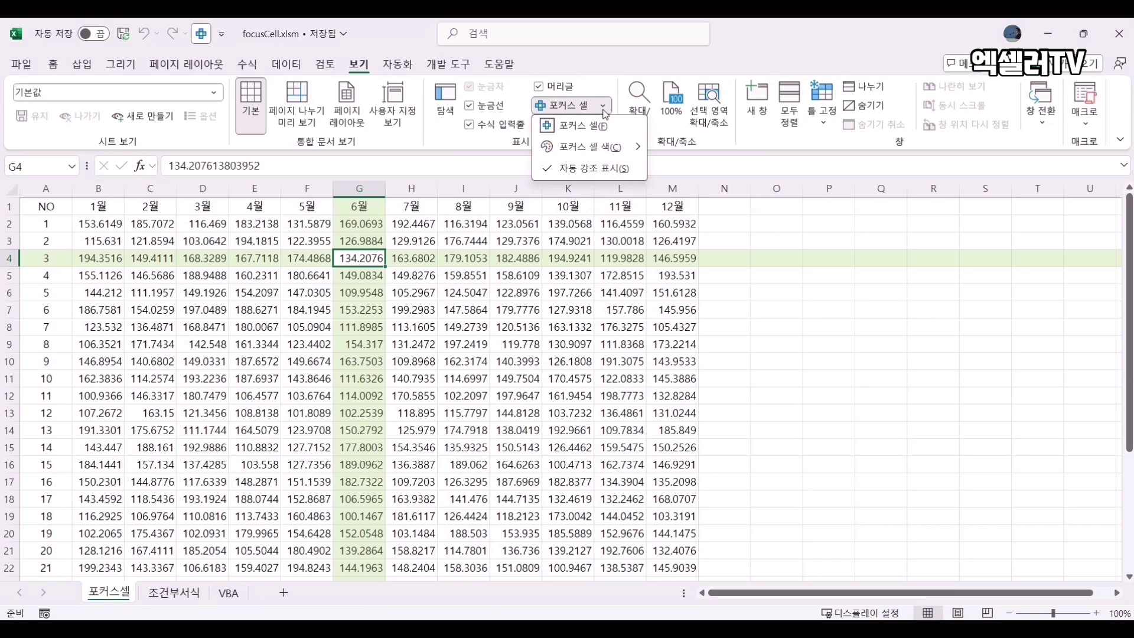
mouse_move(592, 152)
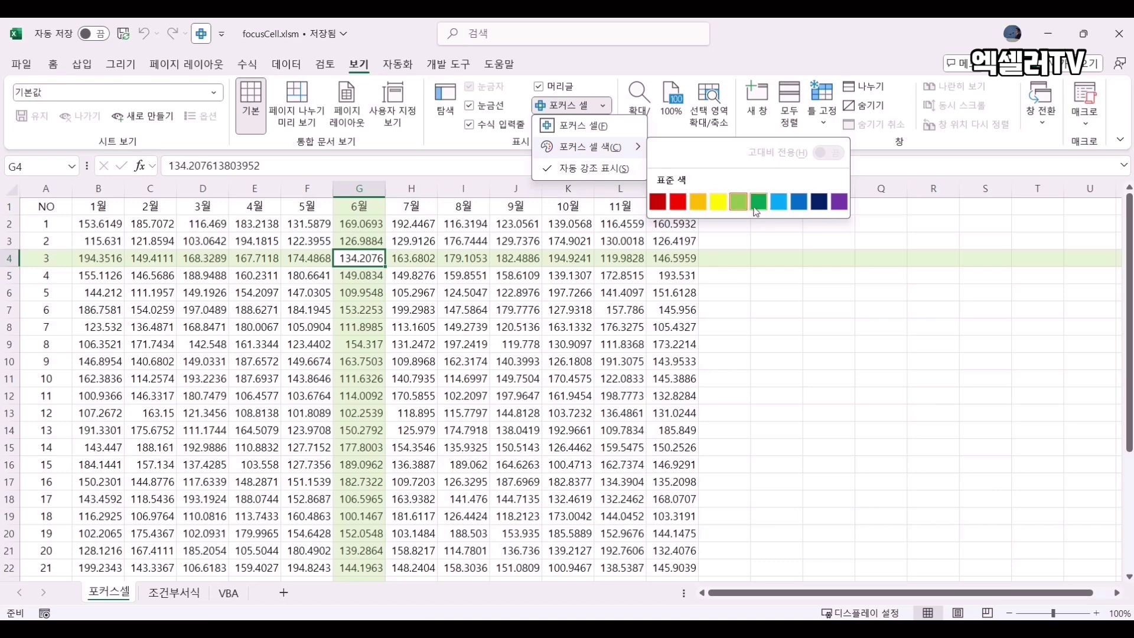
click(678, 202)
click(460, 326)
click(299, 286)
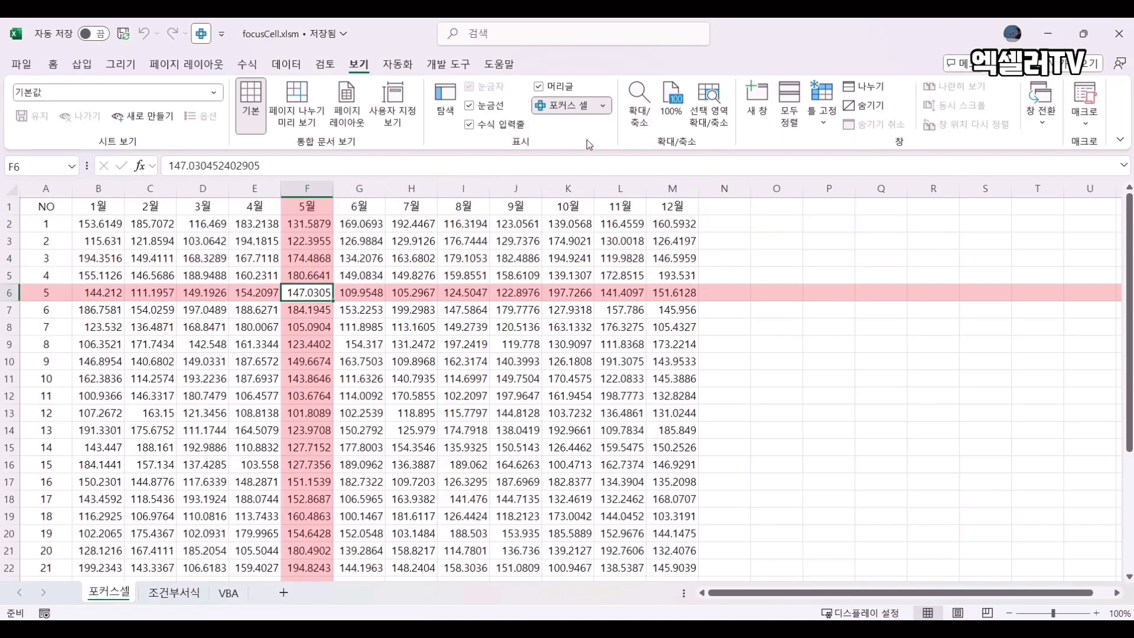
- Set the Focus Cell color to standard yellow and check the highlight on cells F5, G7 and F4
click(602, 105)
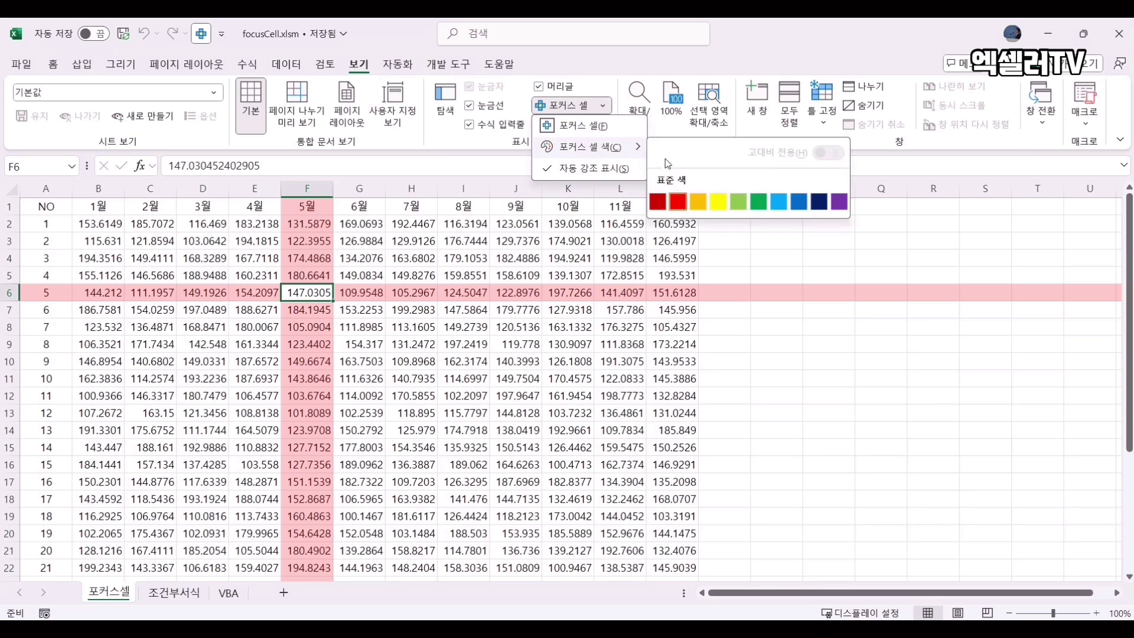
click(718, 201)
click(321, 275)
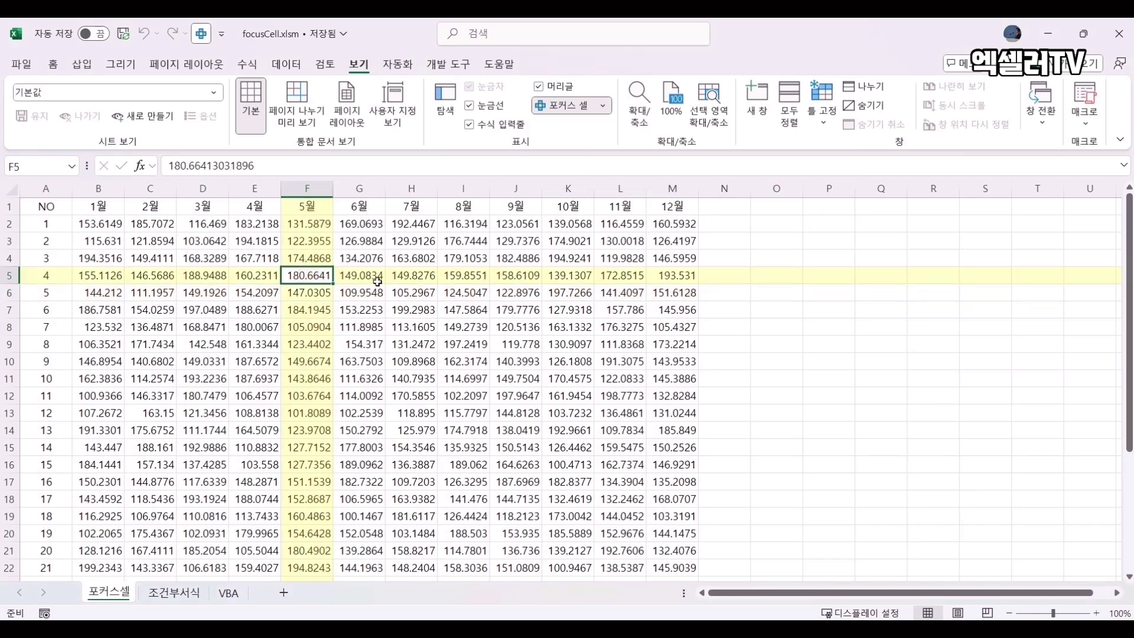
click(375, 312)
click(303, 261)
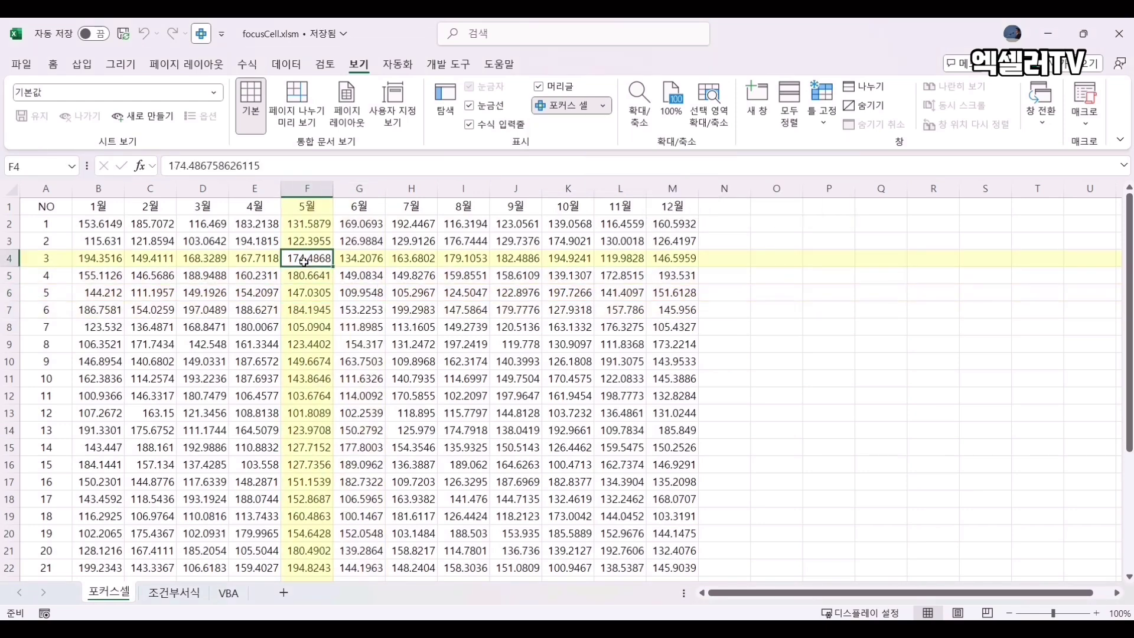
- Examine the Focus Cell color and auto-highlight options, and the row and column highlighting on various cells of the table
click(603, 106)
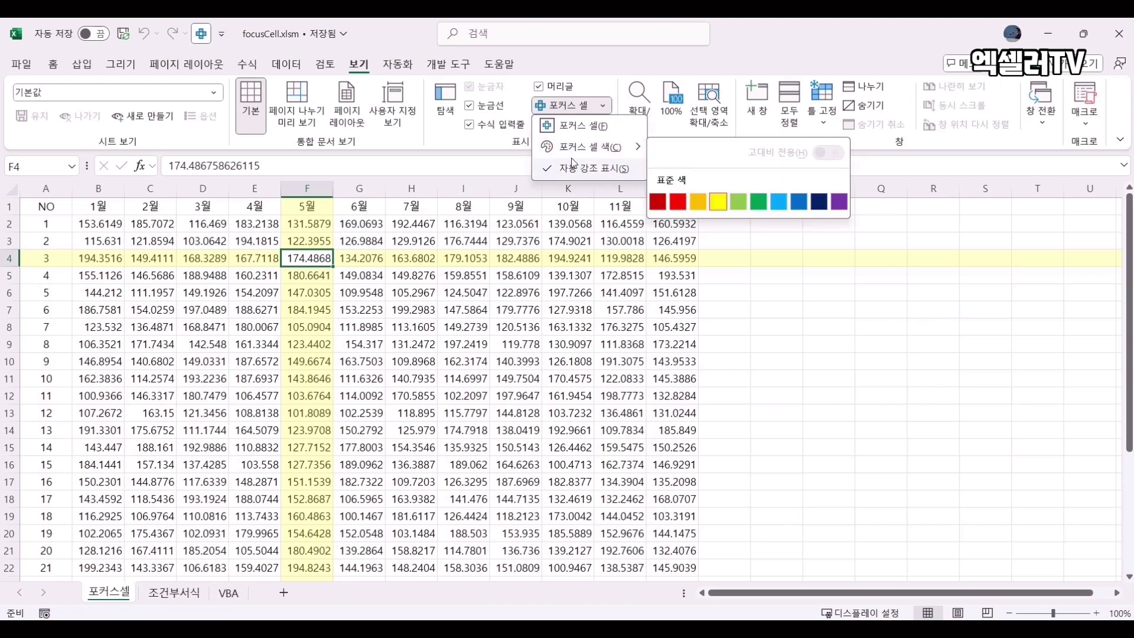
click(334, 274)
click(362, 304)
click(271, 264)
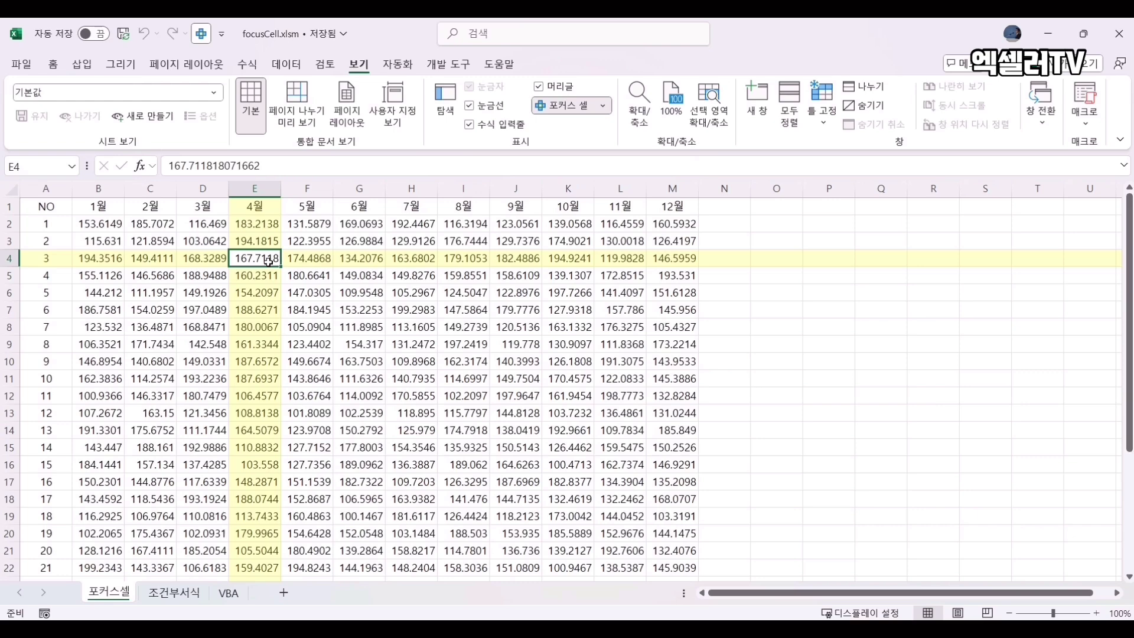
click(53, 228)
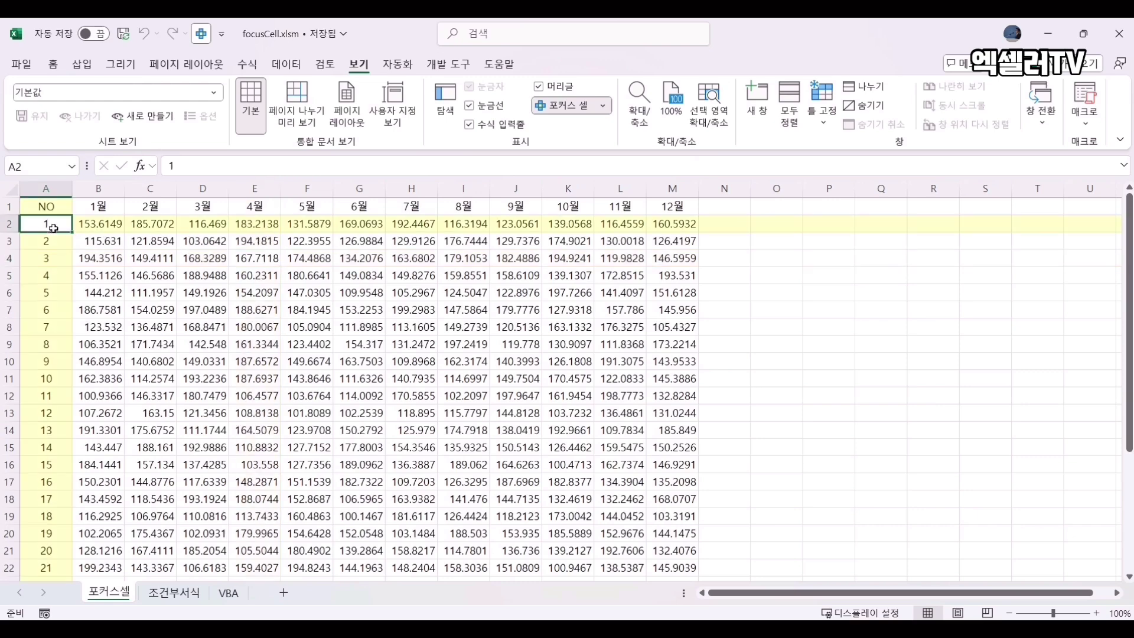
click(157, 293)
click(310, 344)
click(295, 290)
click(203, 260)
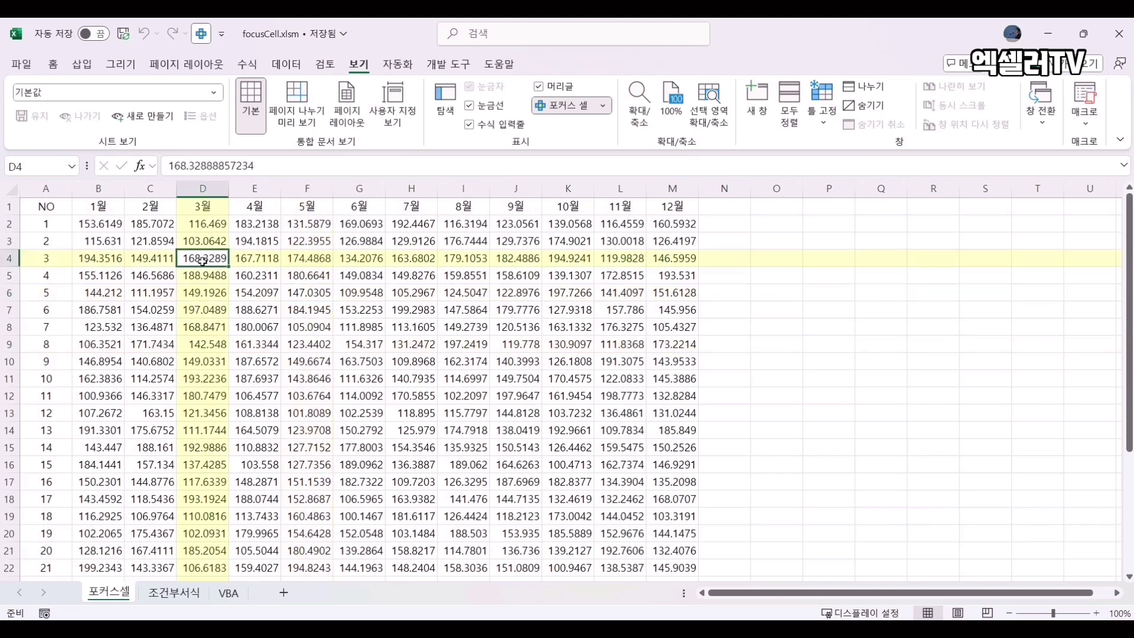
click(322, 341)
- Freeze the panes at cell A2 to lock the header row, and check Focus Cell on several data cells
click(61, 224)
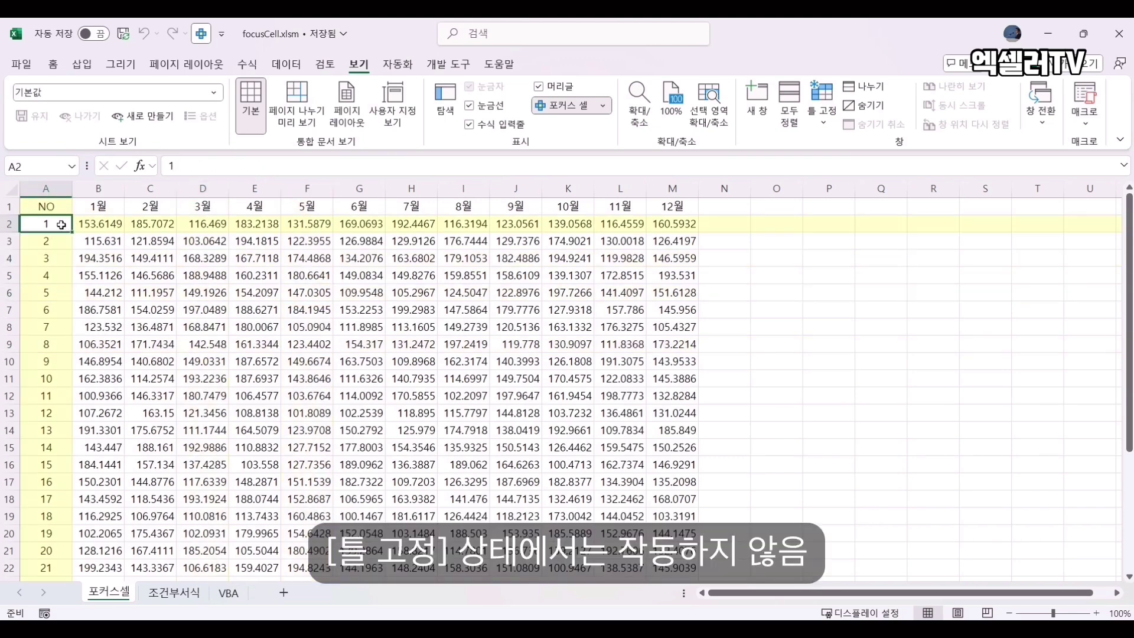
click(822, 126)
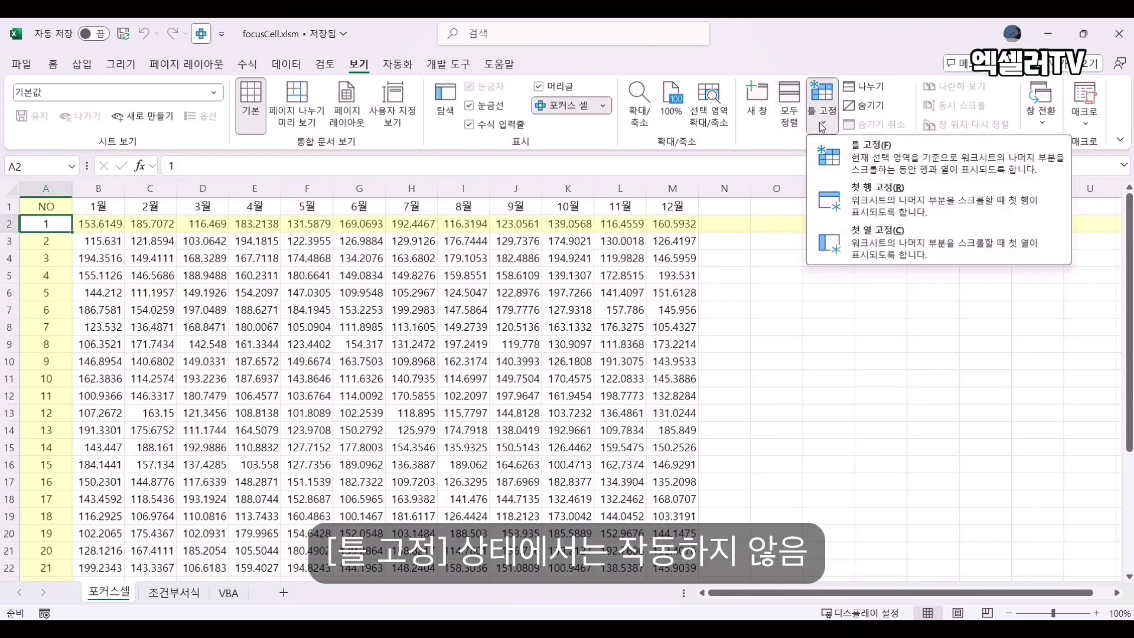
click(850, 154)
click(324, 293)
click(222, 263)
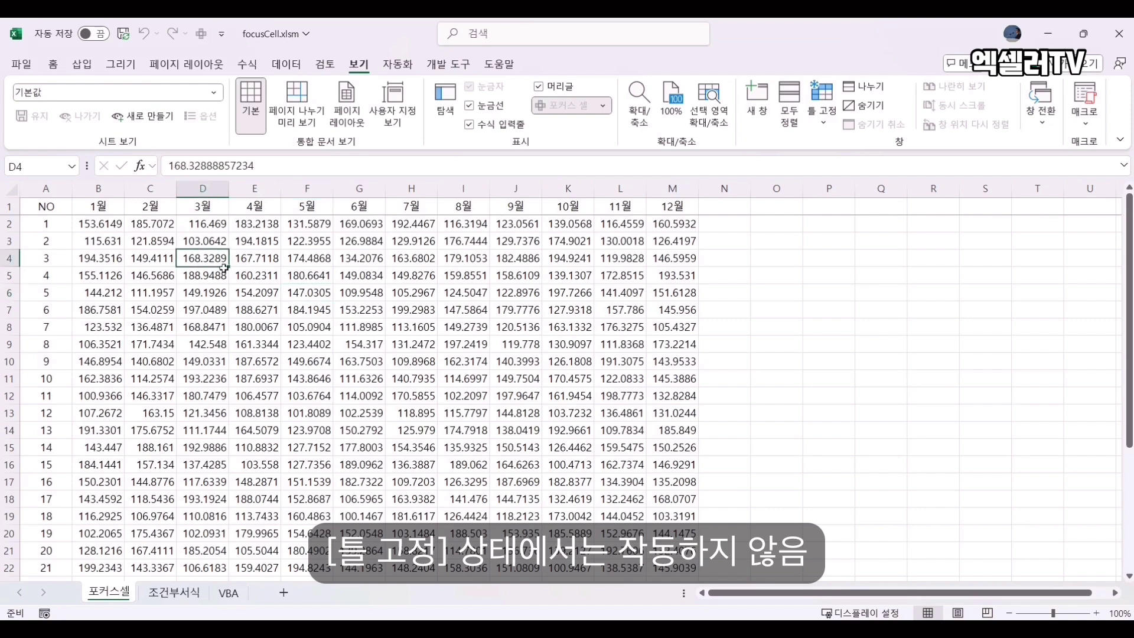
click(404, 312)
click(248, 272)
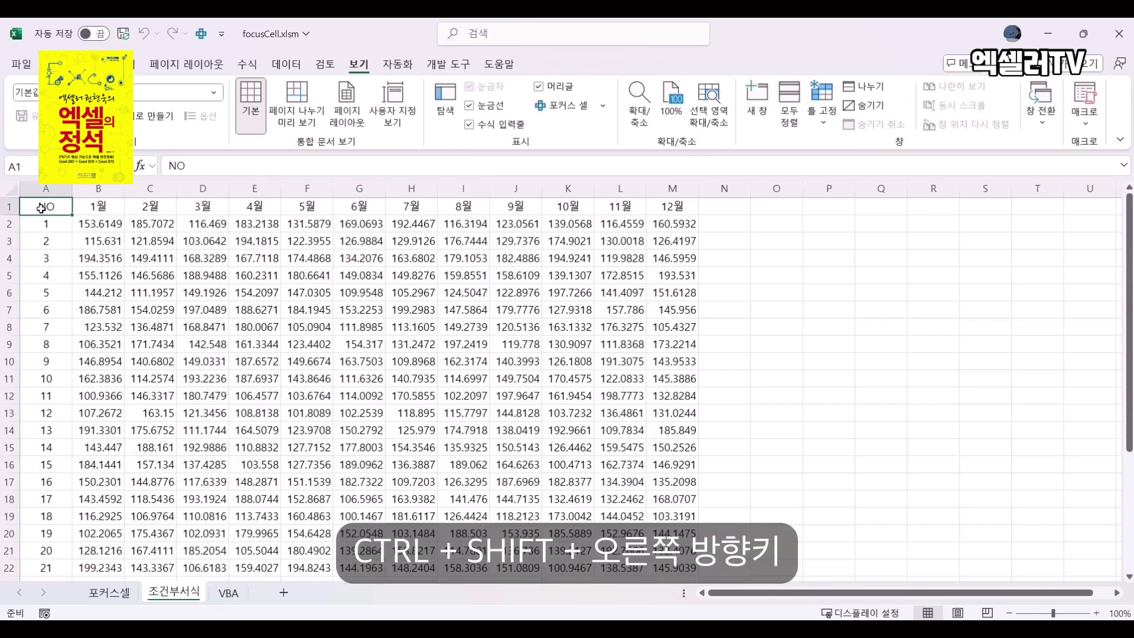
- Select the whole table A1:M31 and start a new conditional formatting rule that uses a formula to determine the formatted cells
key(ctrl+shift+Right)
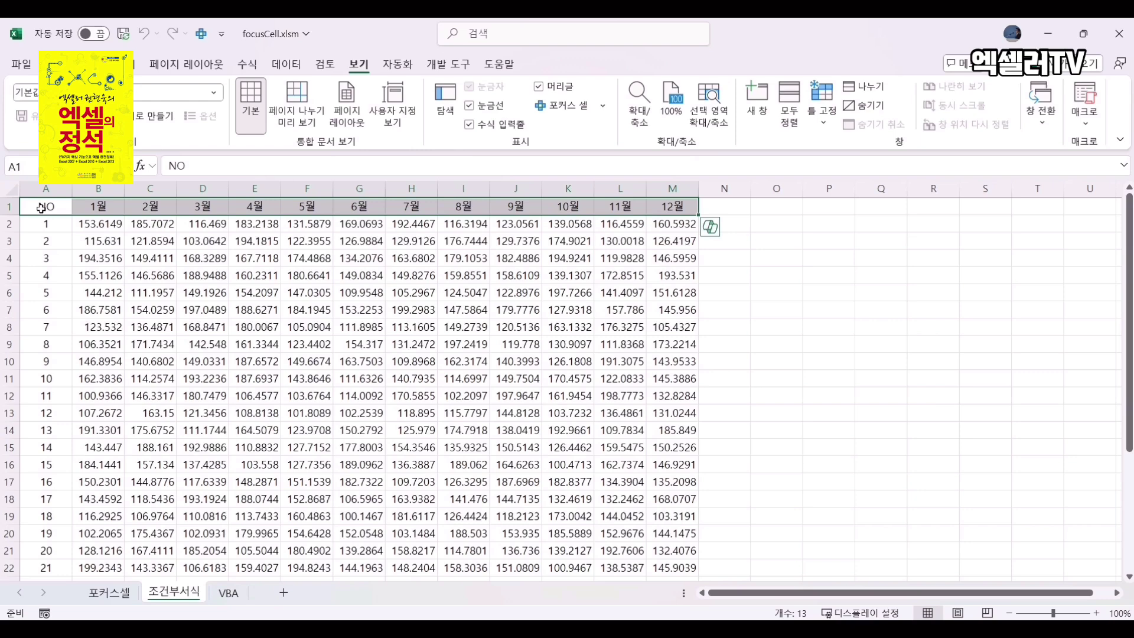
key(ctrl+shift+Down)
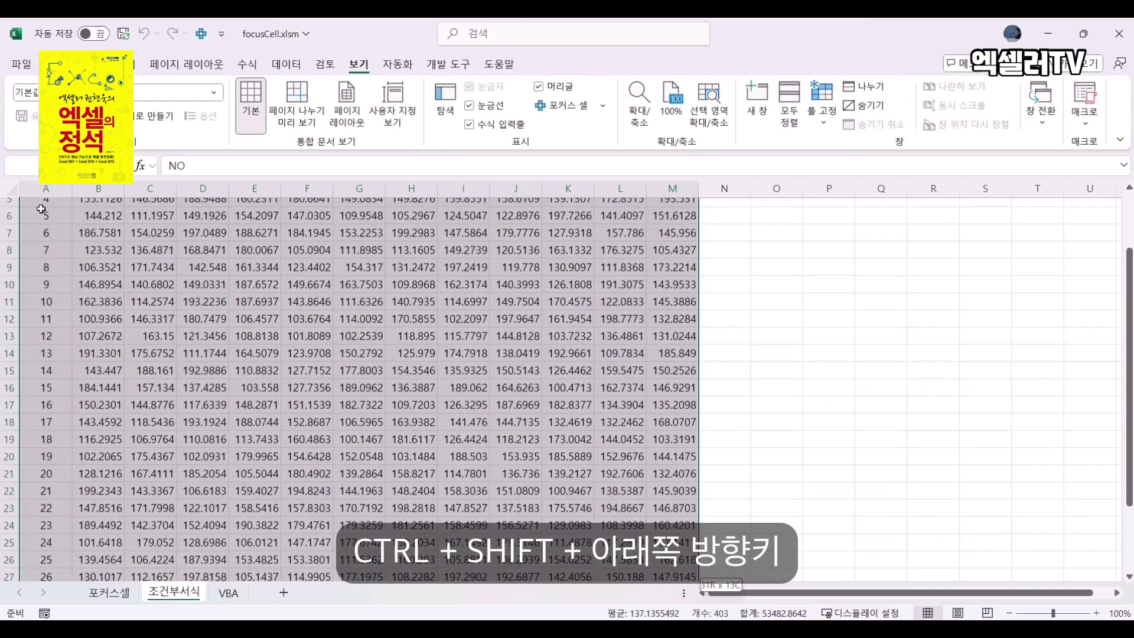
scroll(42, 208, up, 3)
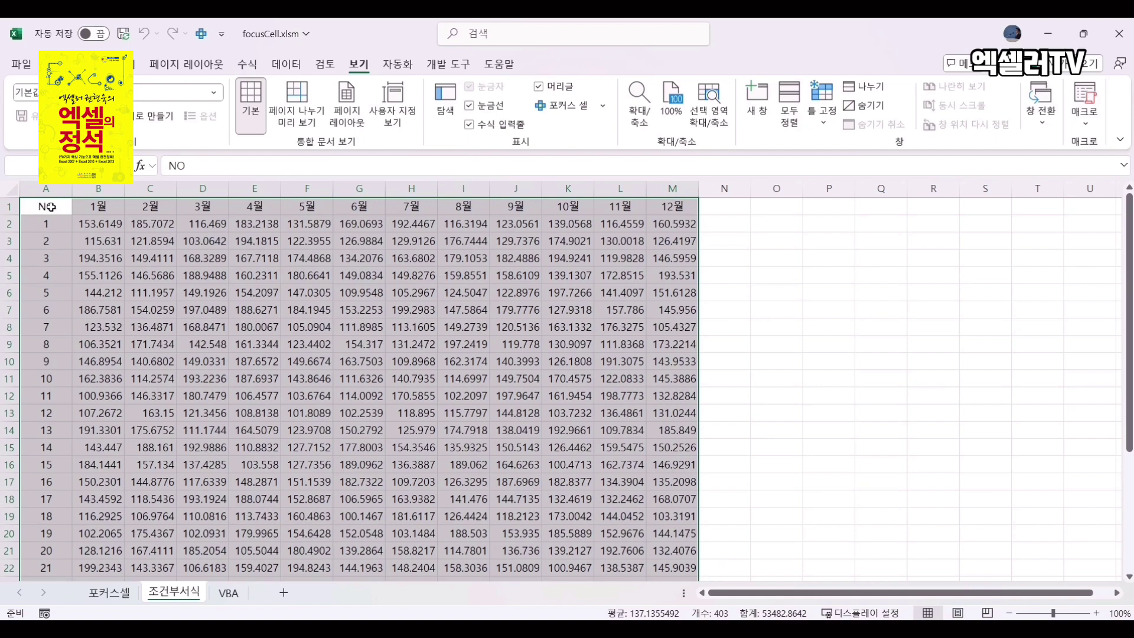
click(51, 64)
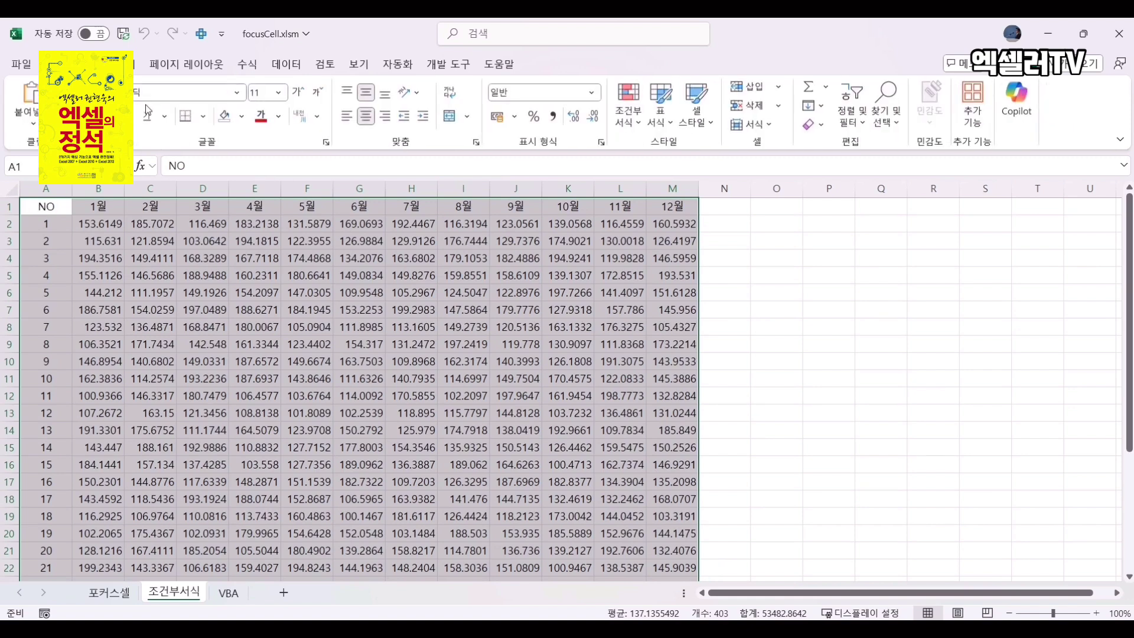
click(629, 115)
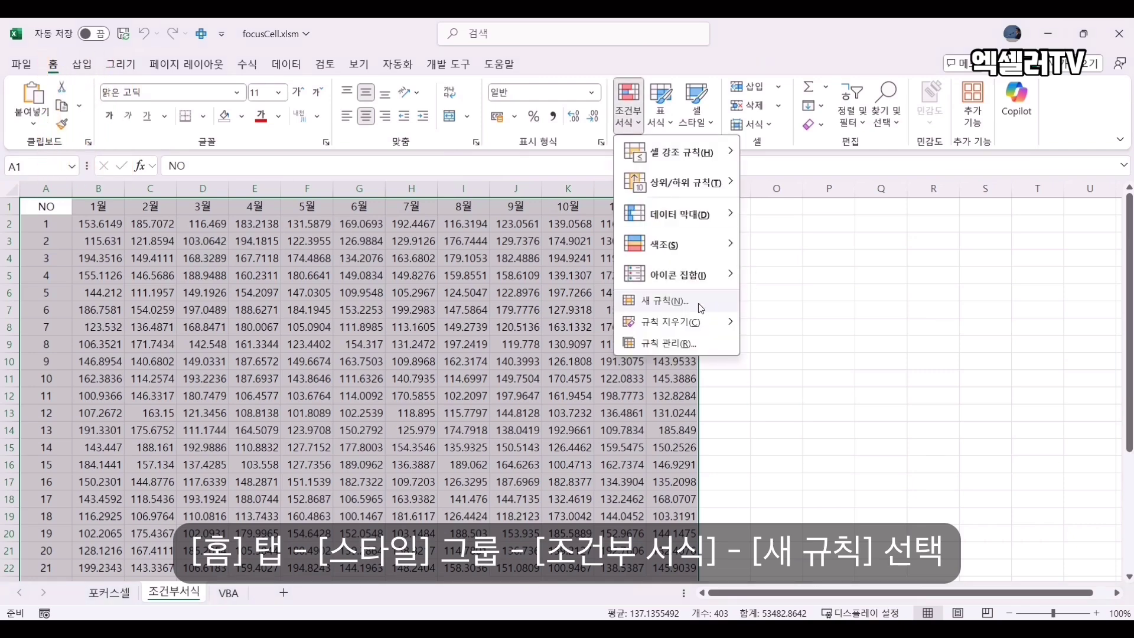
click(719, 302)
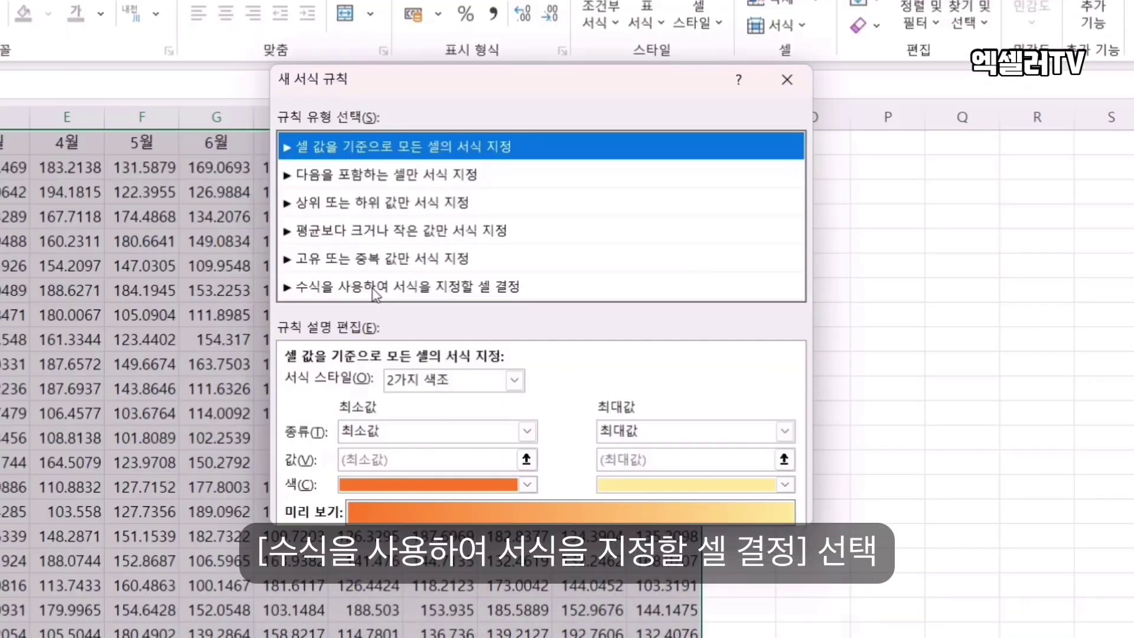
click(373, 290)
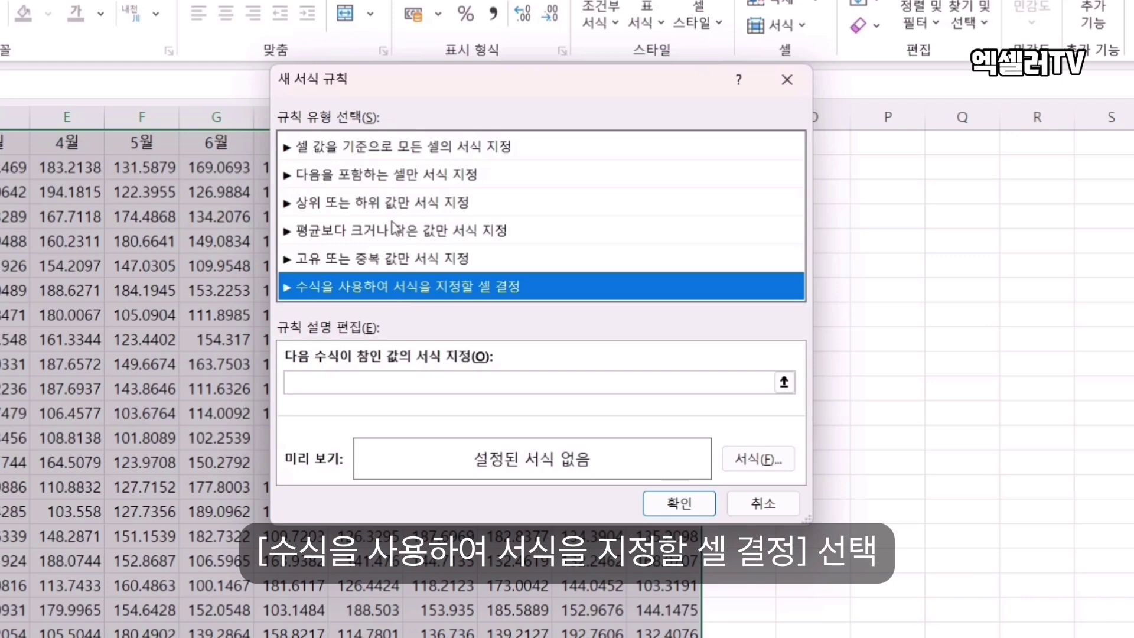
- Enter the rule formula =or(cell("row")=row(),cell("col")=column())
click(320, 385)
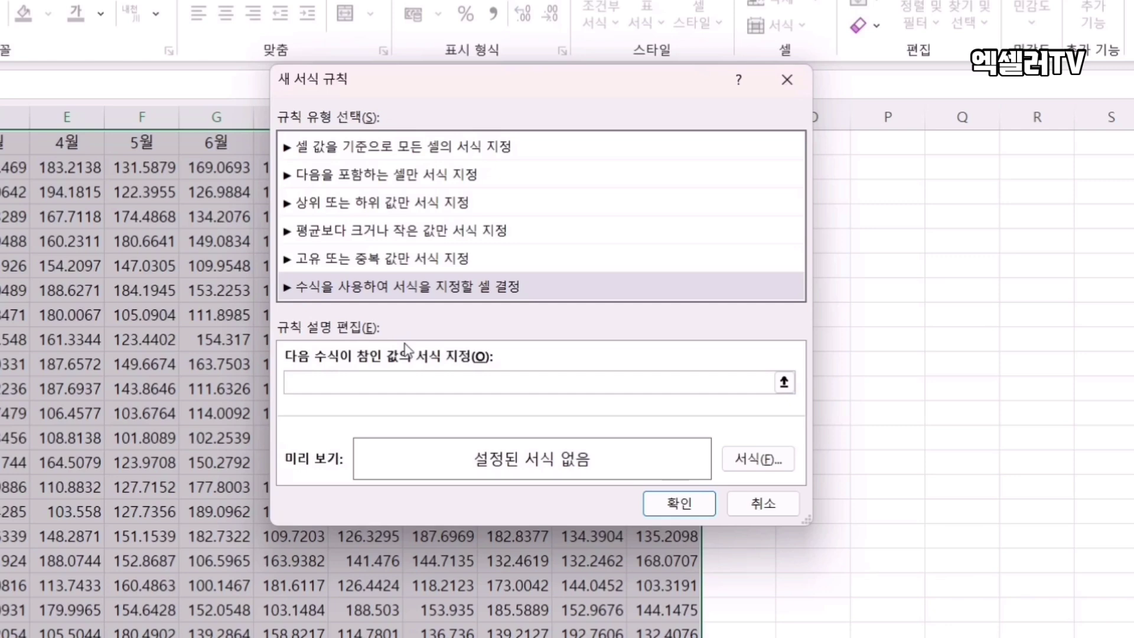
text(=)
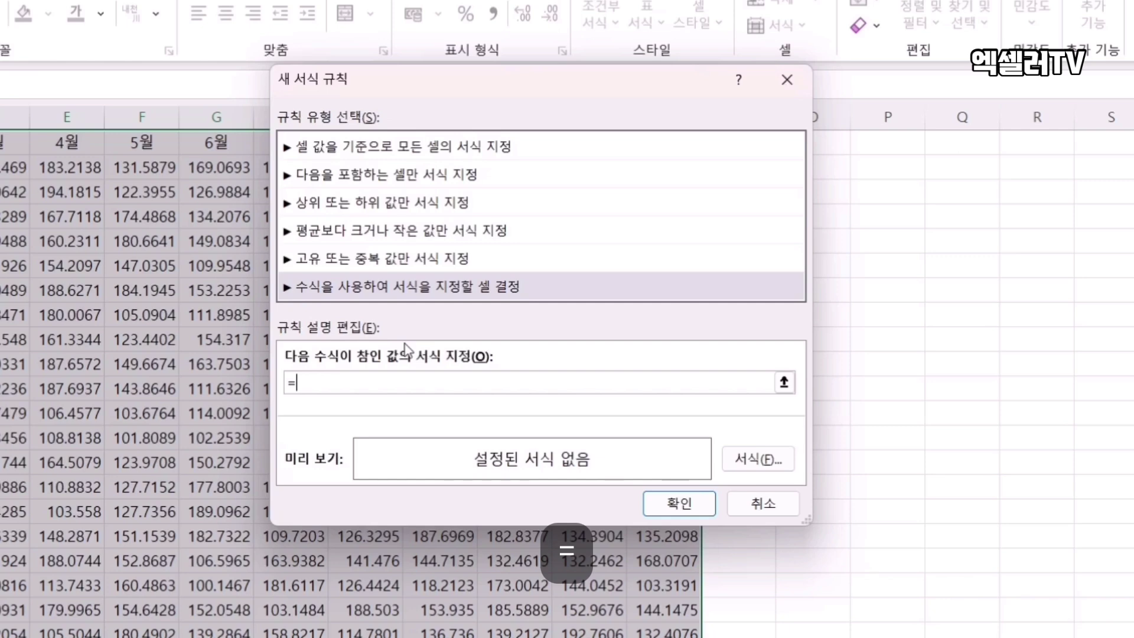
text(or)
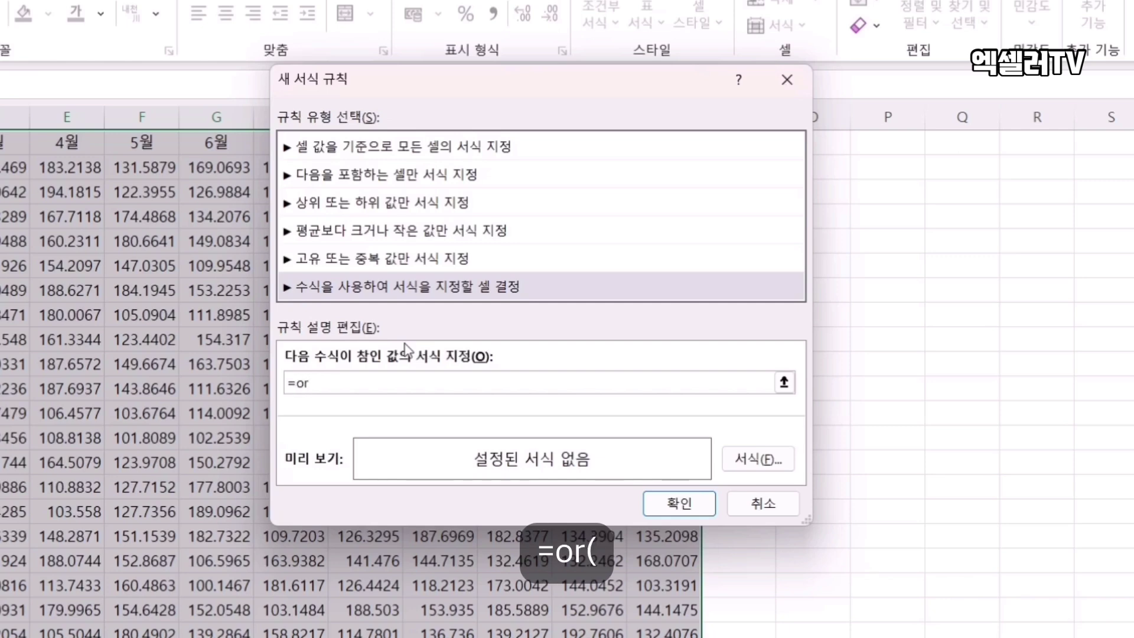
text(()
text(ce)
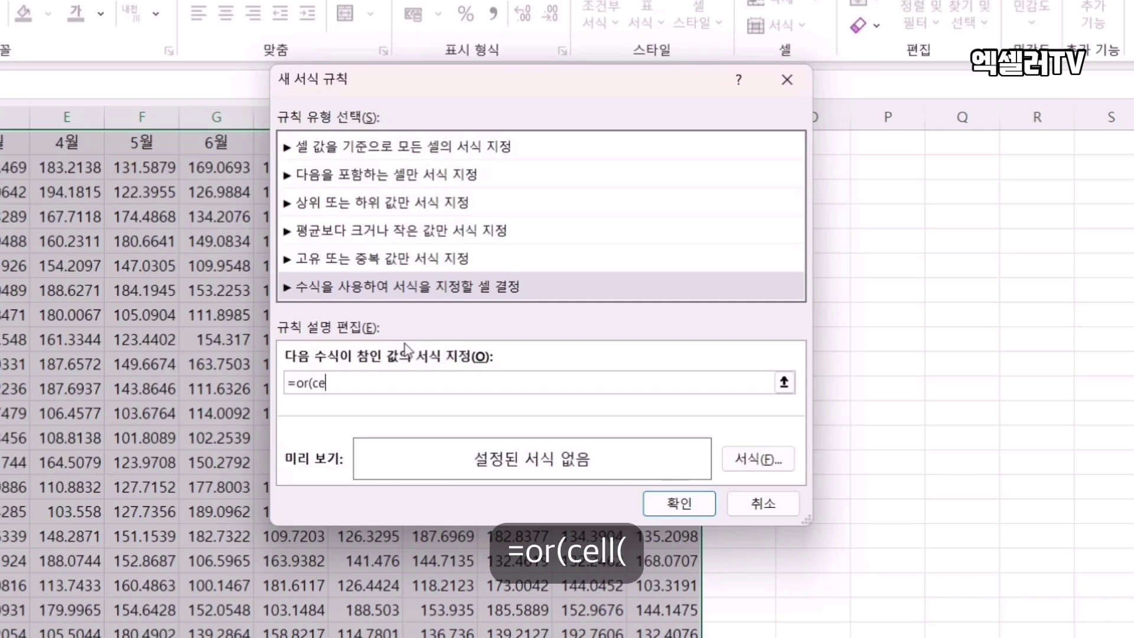
text(ll(")
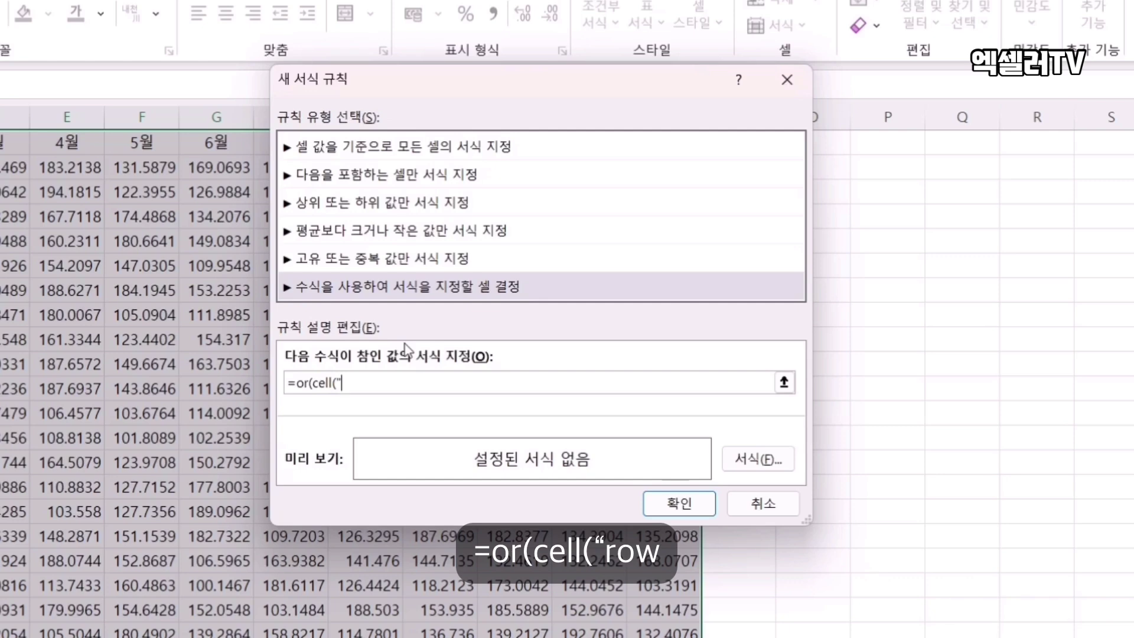
text(row)
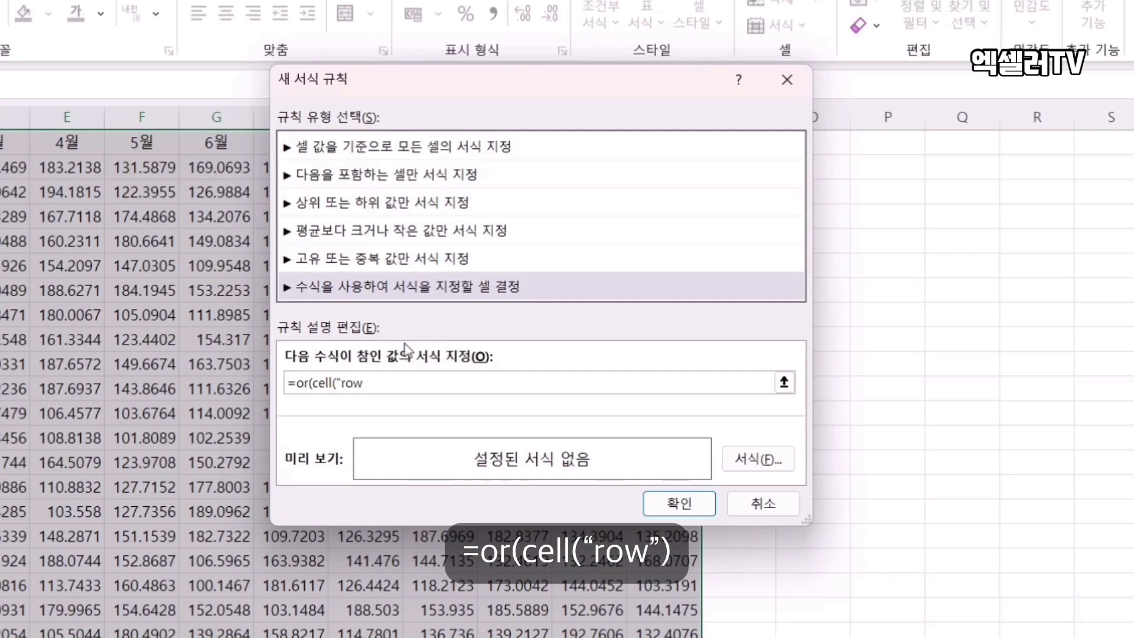
text(")=)
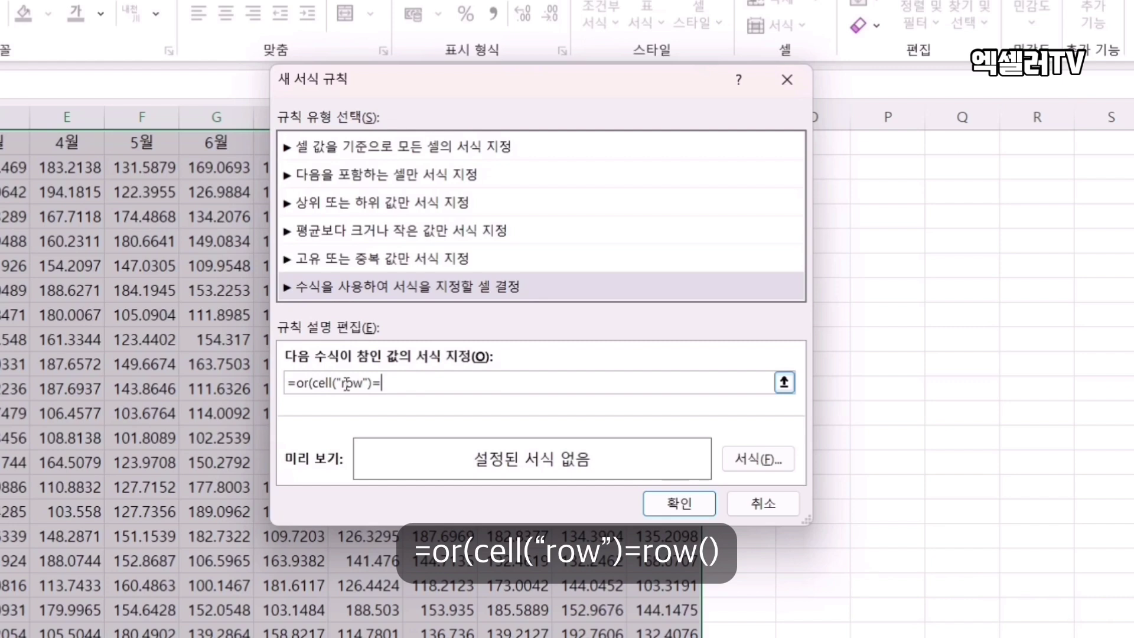
text(row(),)
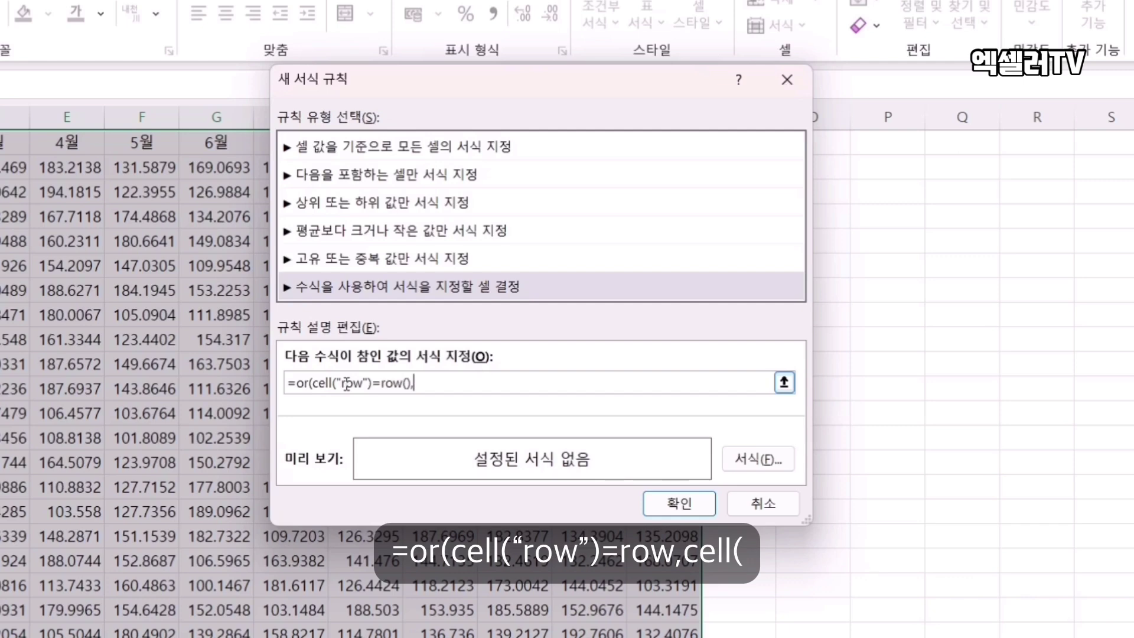
text(cell()
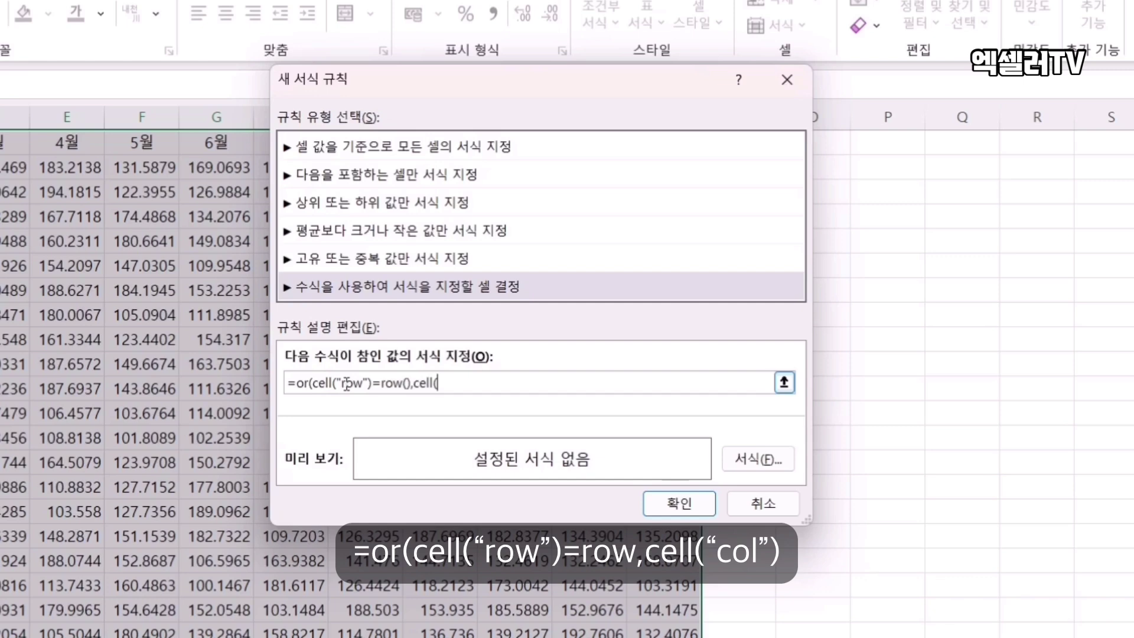
text("col)
text(")=)
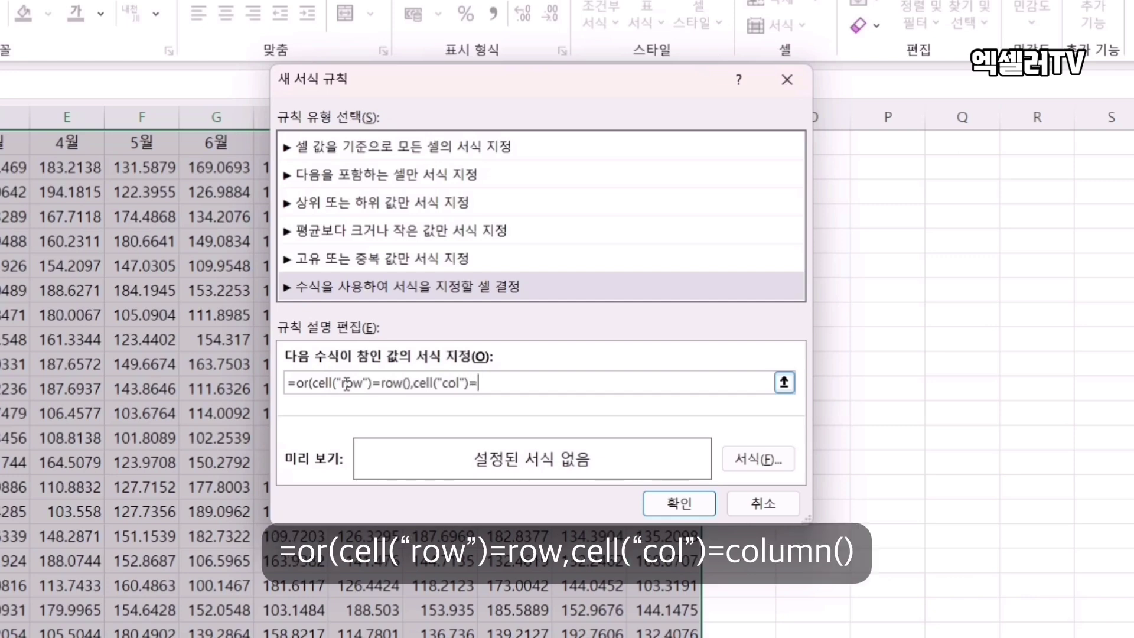
text(column())
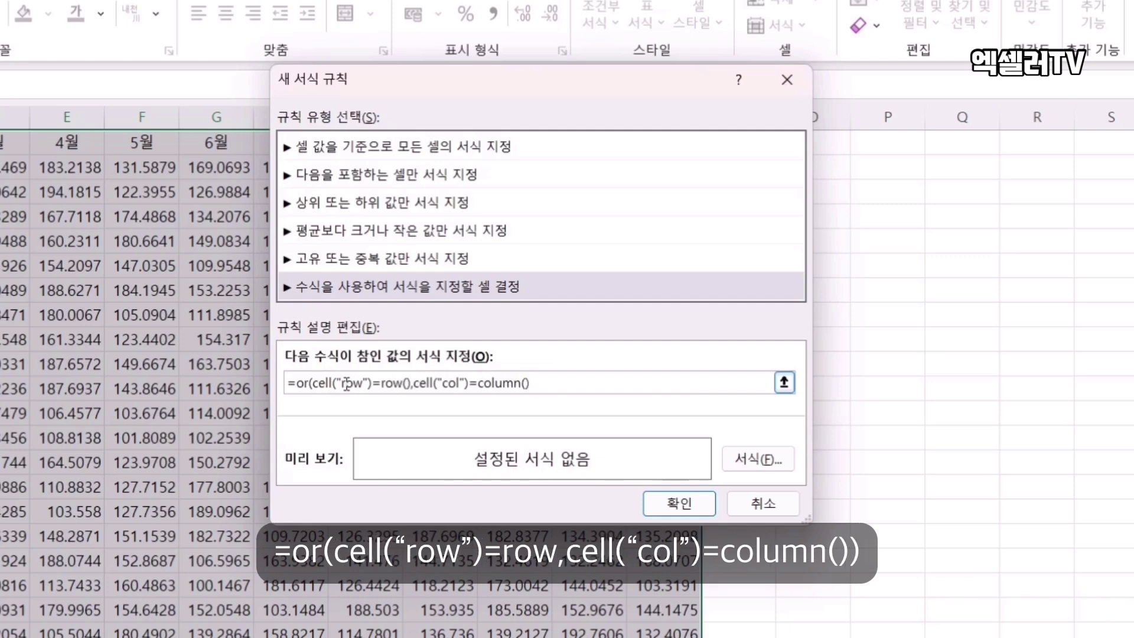
text())
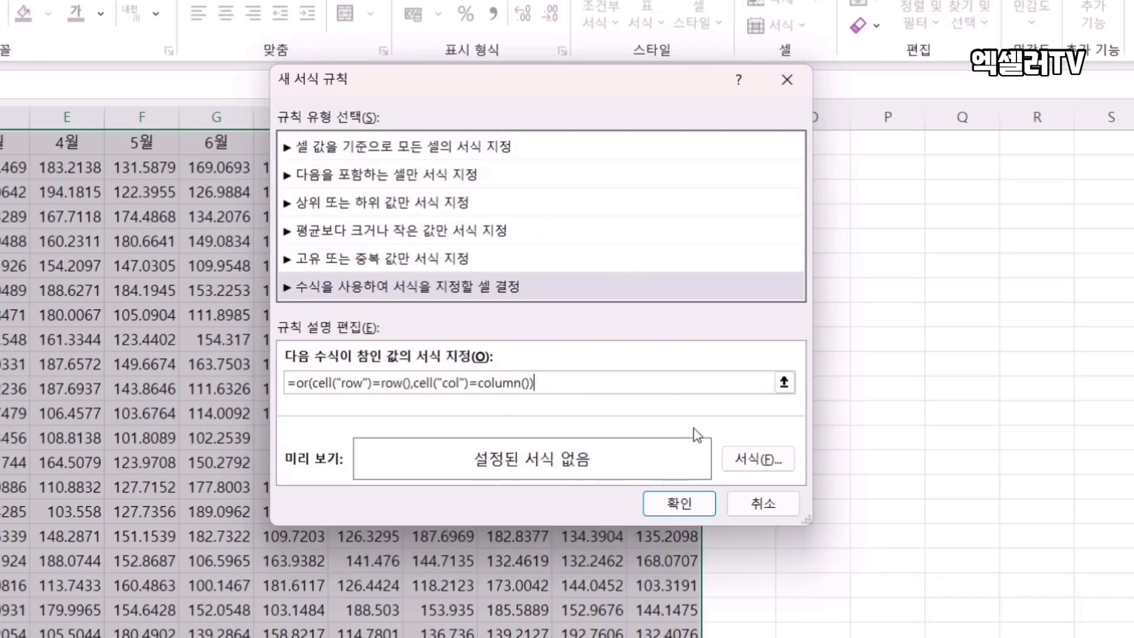
- Give the rule a light green background fill and apply it to the table
click(760, 460)
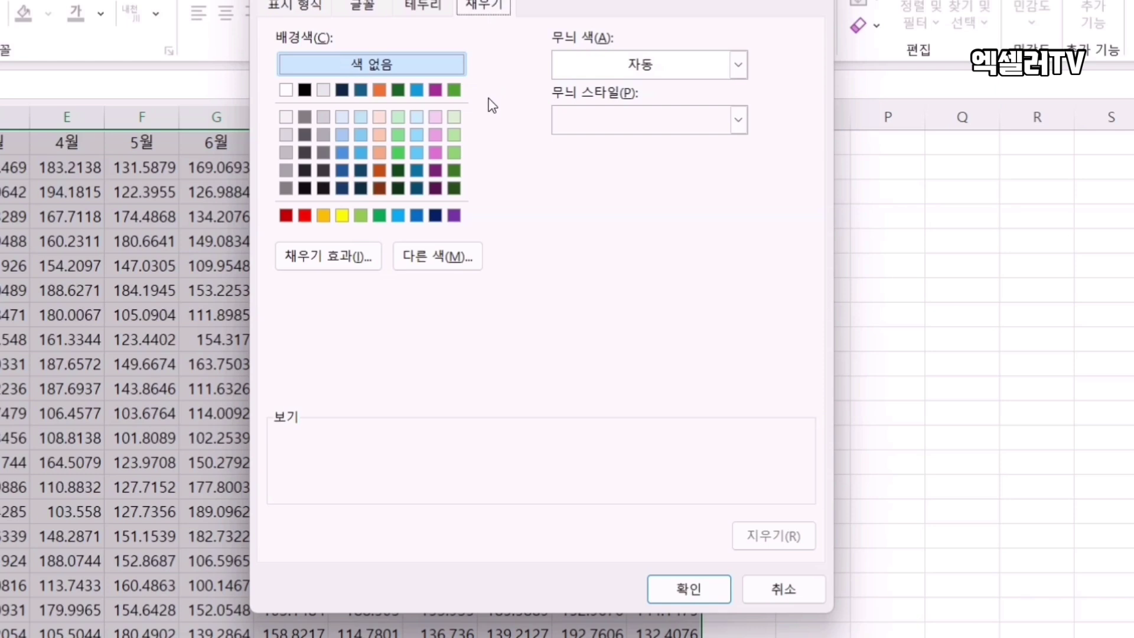
click(416, 118)
click(459, 120)
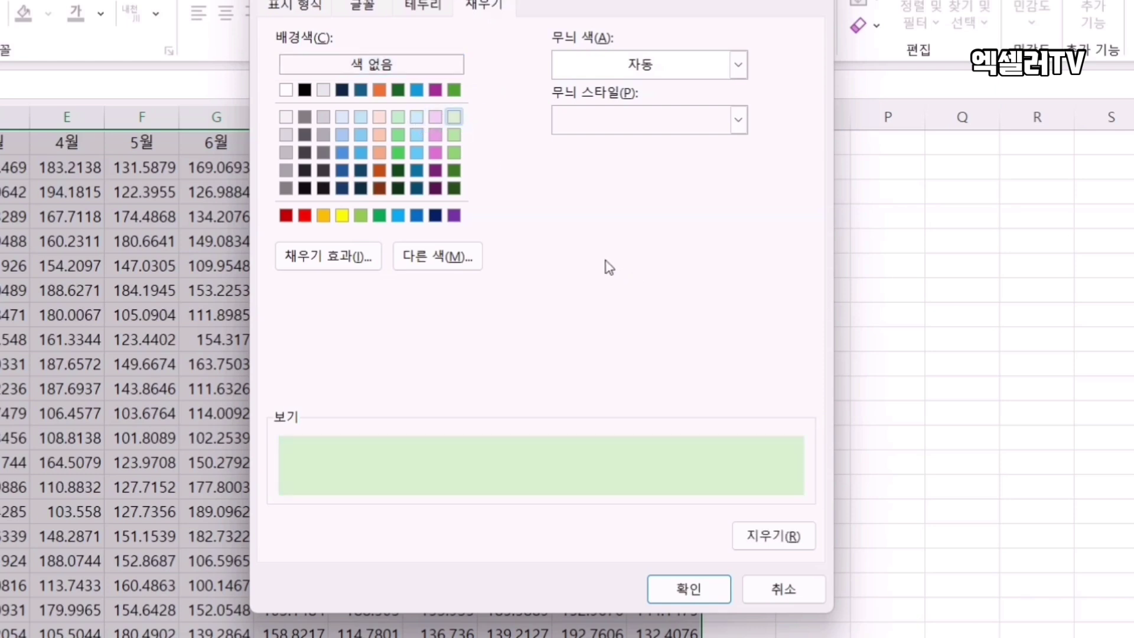
click(697, 588)
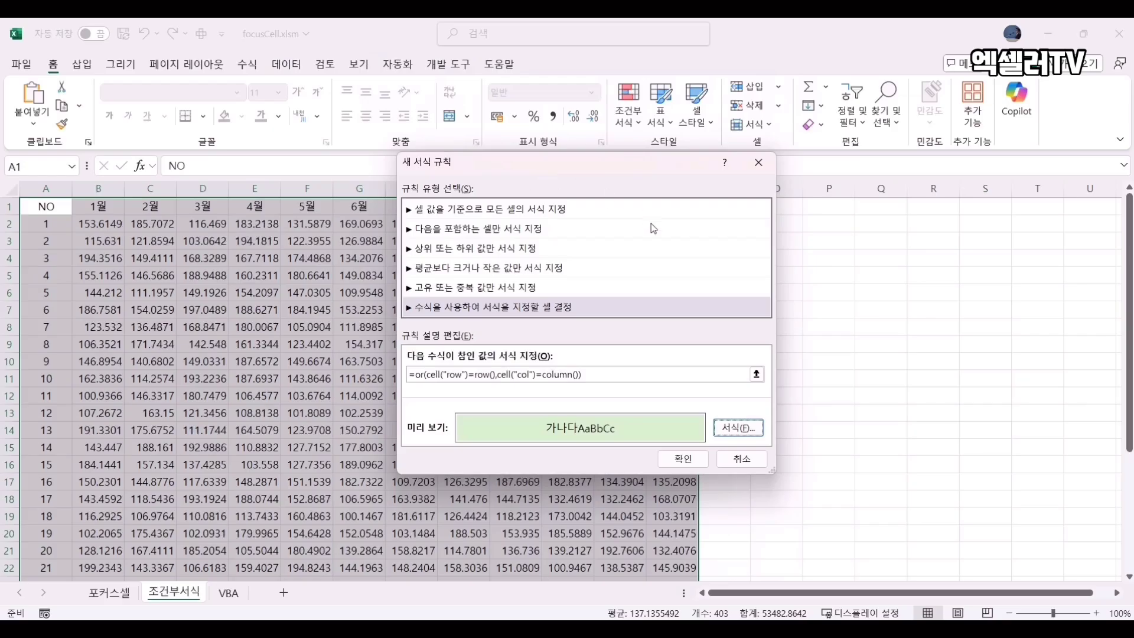
click(683, 458)
- Select various data cells, including E7, F7 and E5, to check whether the green highlight follows the active cell
click(281, 306)
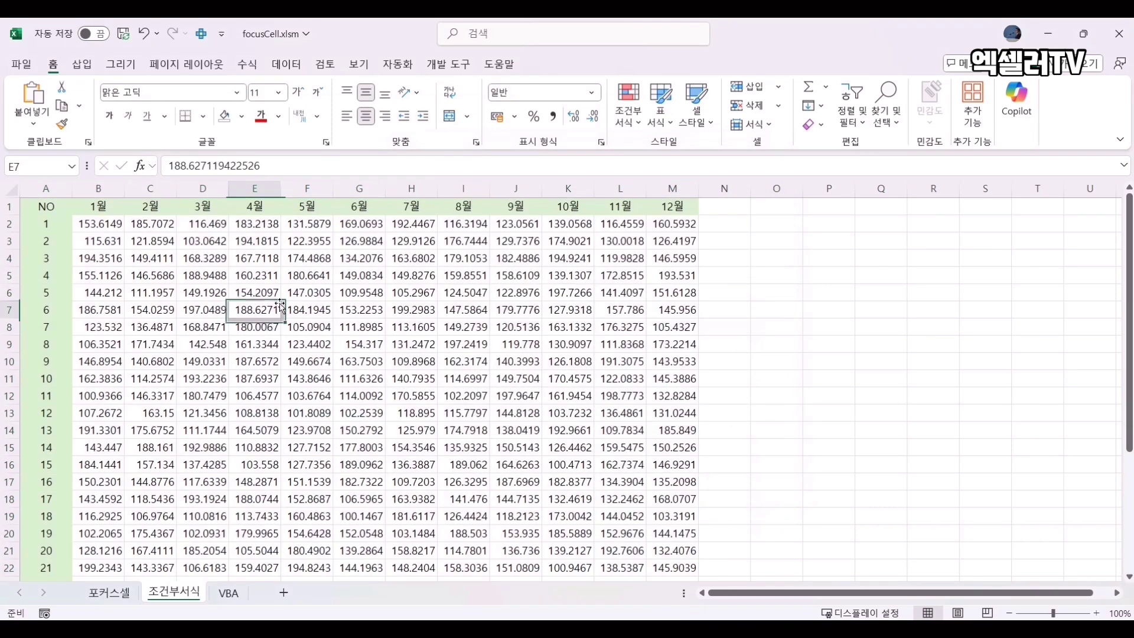
click(394, 307)
click(362, 310)
click(285, 313)
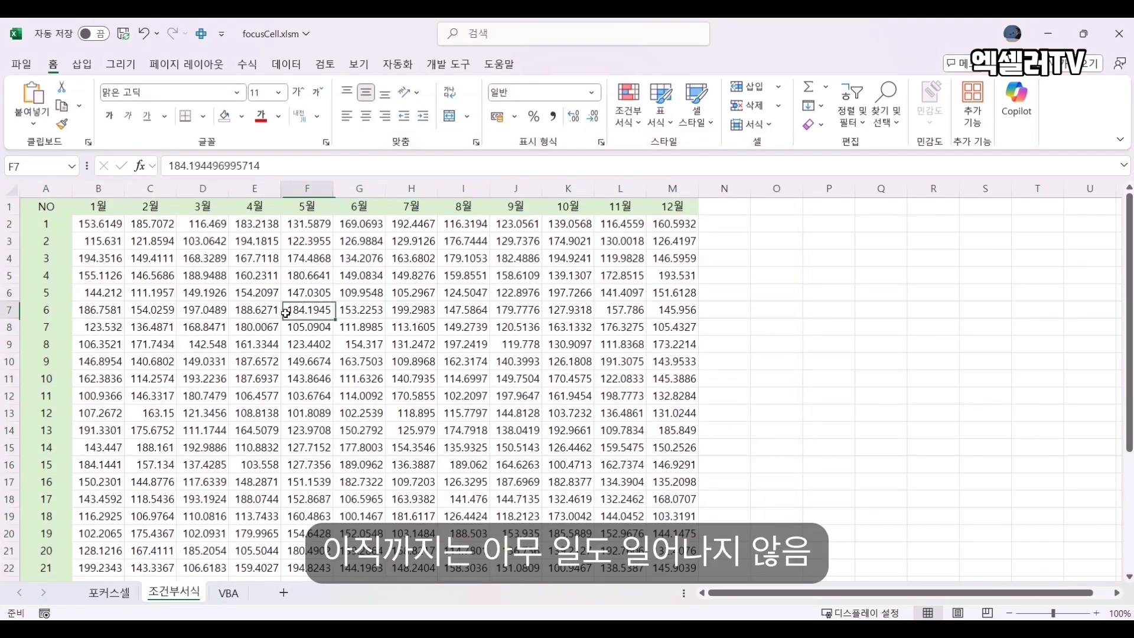
click(489, 350)
click(363, 322)
click(270, 279)
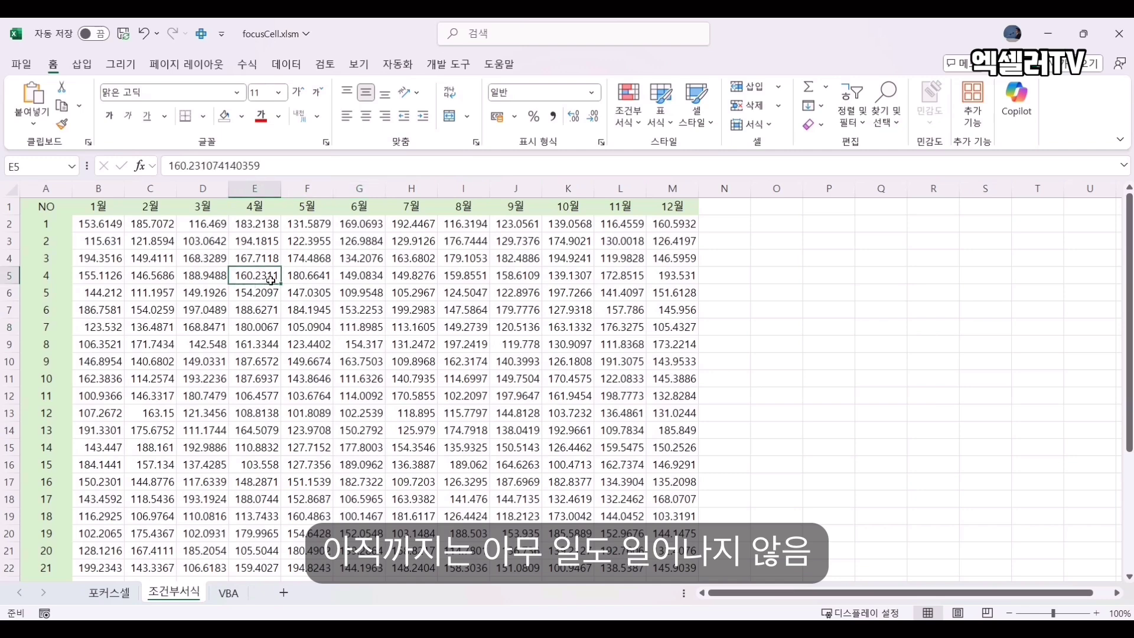
- Recalculate the sheet with cells G7, D11 and H6 selected in turn to update the row and column highlight
click(350, 313)
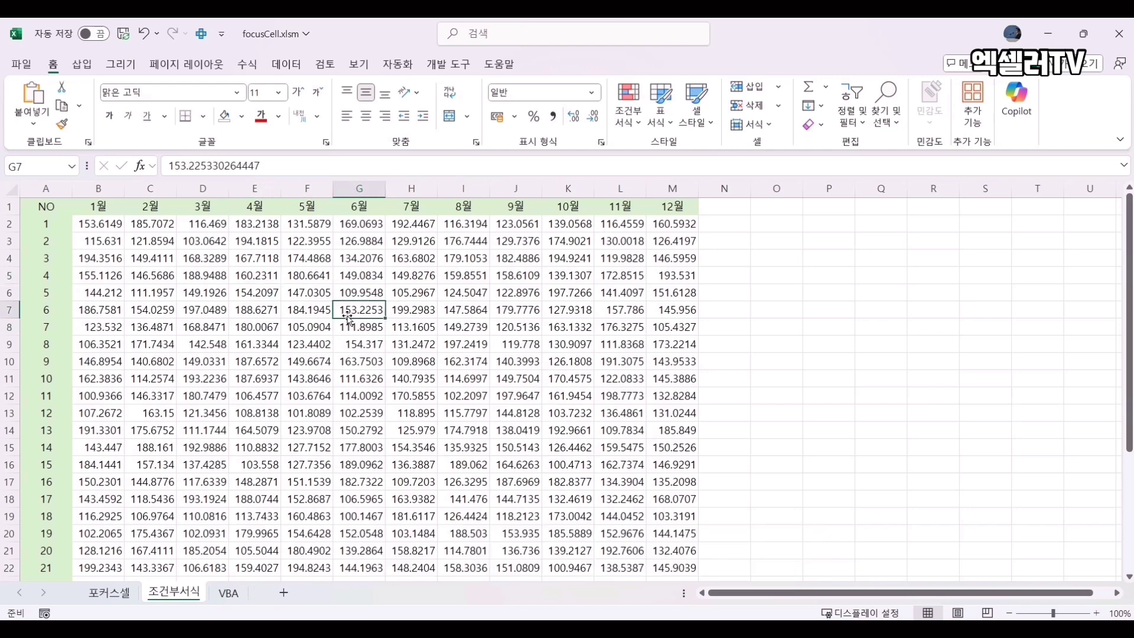
key(F9)
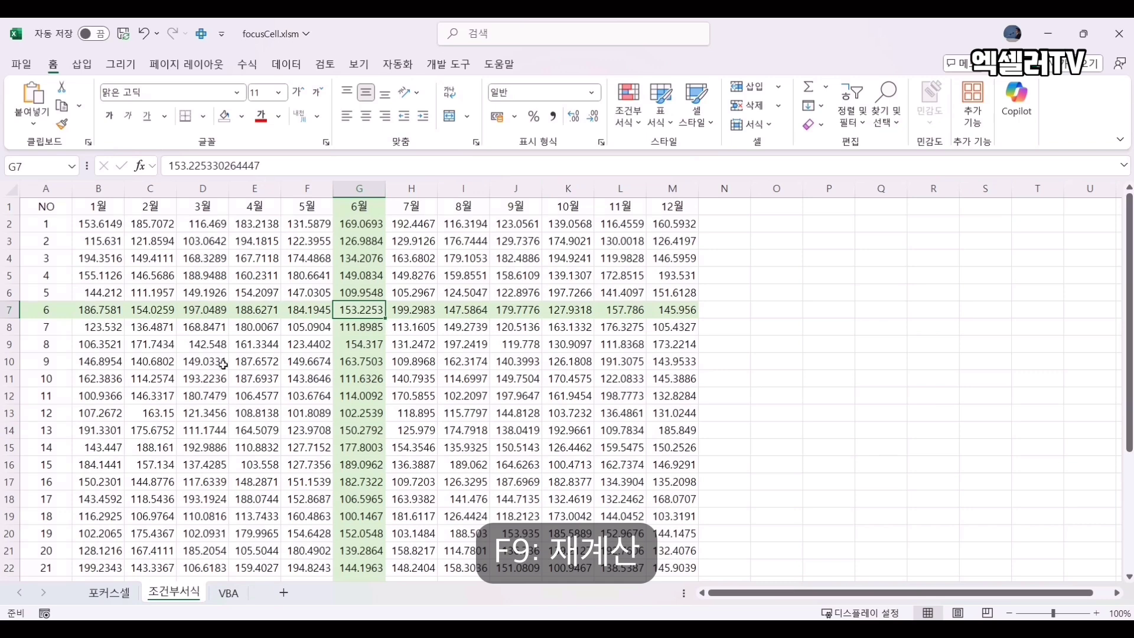
click(208, 376)
key(F9)
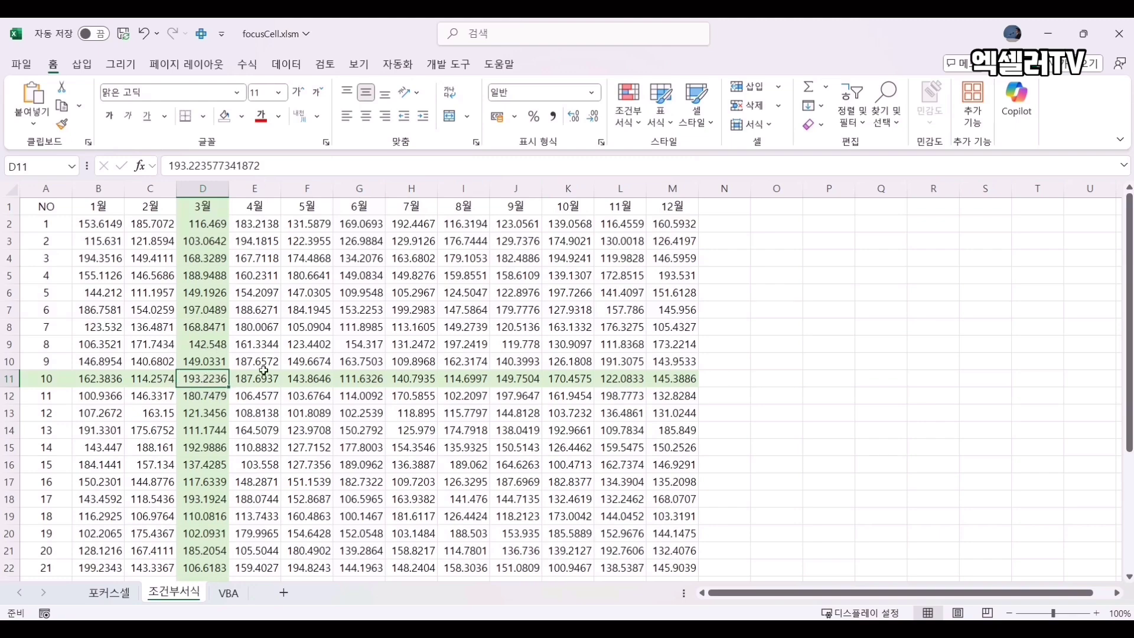
scroll(251, 372, down, 2)
scroll(251, 372, down, 4)
scroll(254, 369, up, 7)
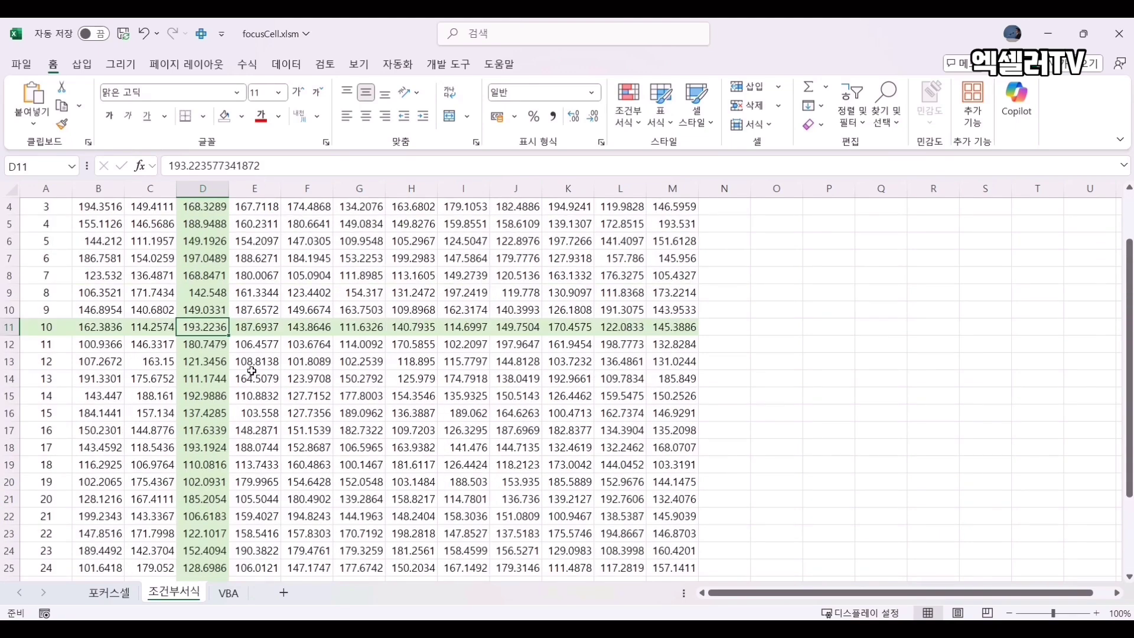
click(411, 298)
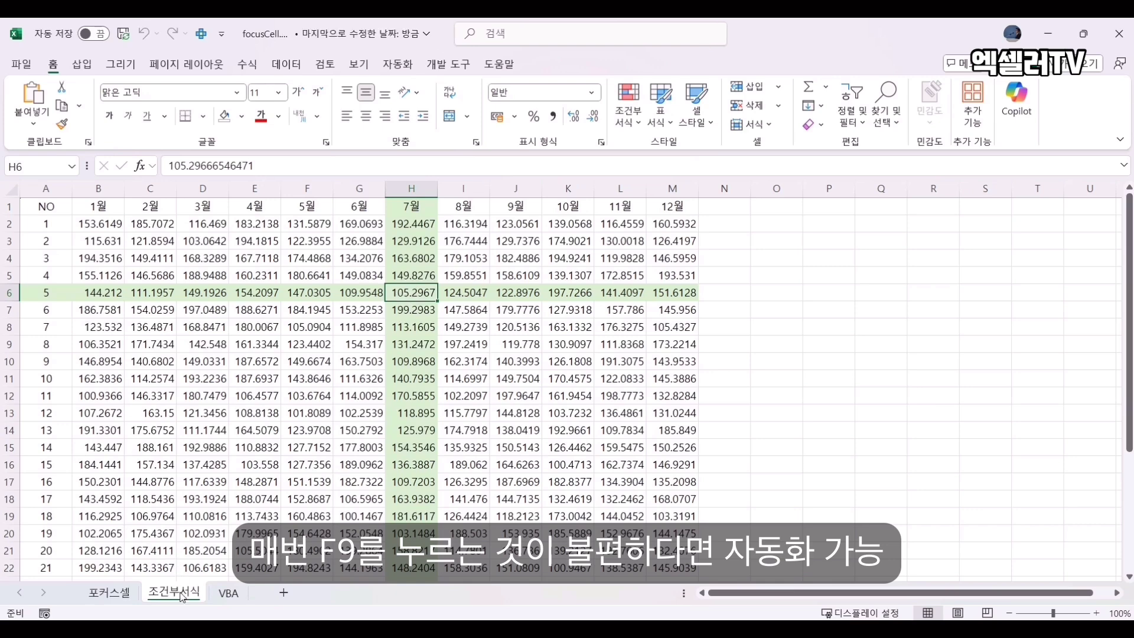
- Add a Worksheet_SelectionChange event procedure containing target.calculate to the 조건부서식 sheet's code
right_click(182, 597)
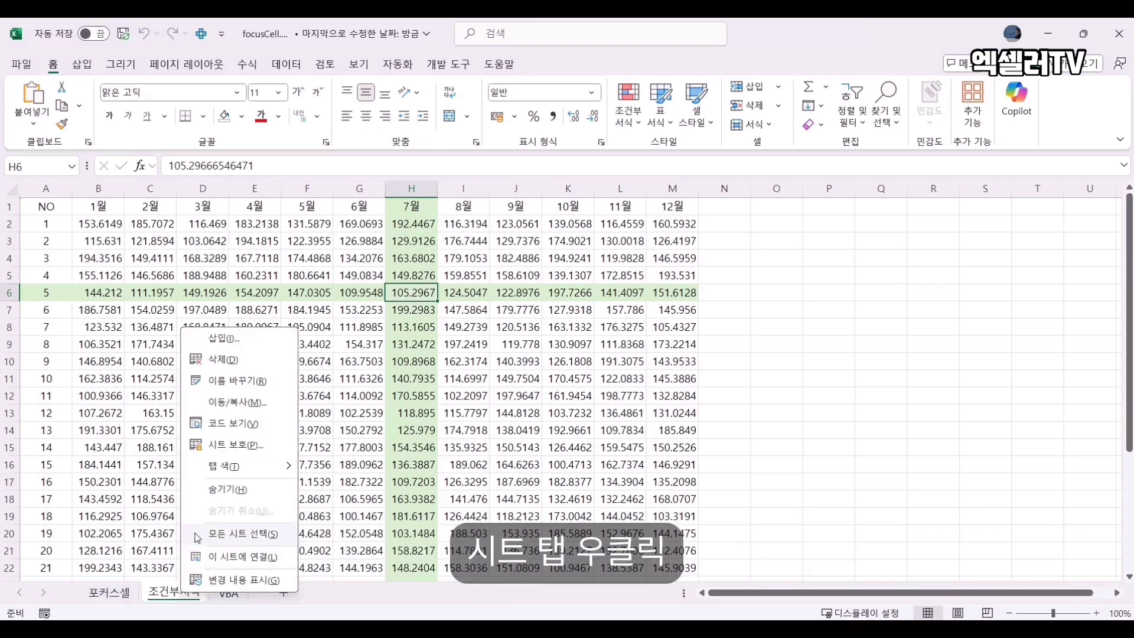
click(227, 424)
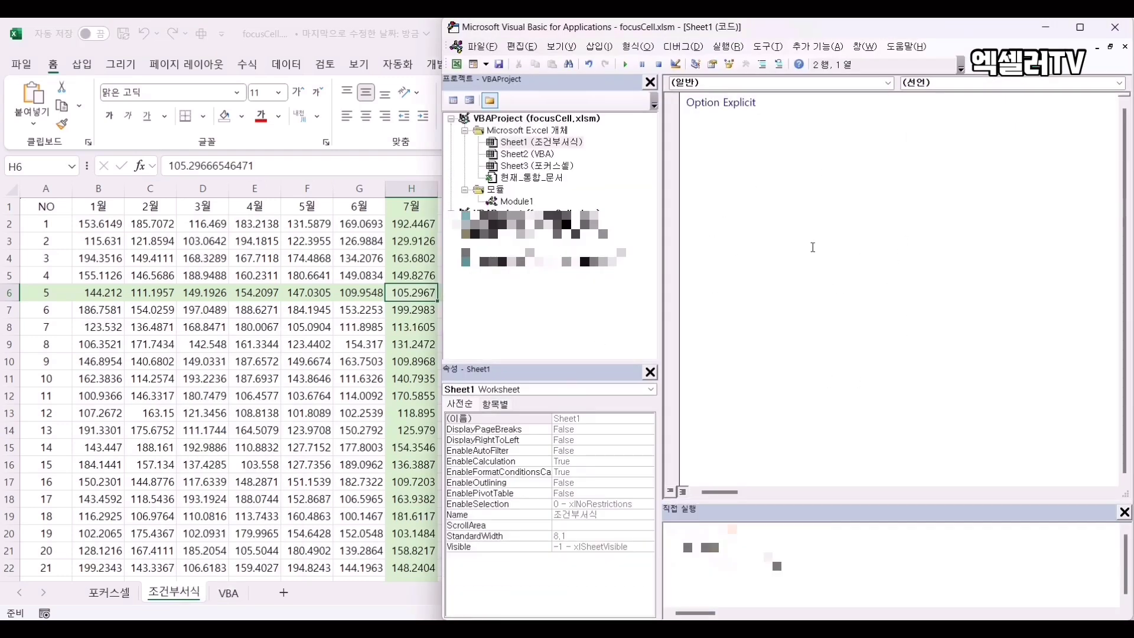
click(888, 84)
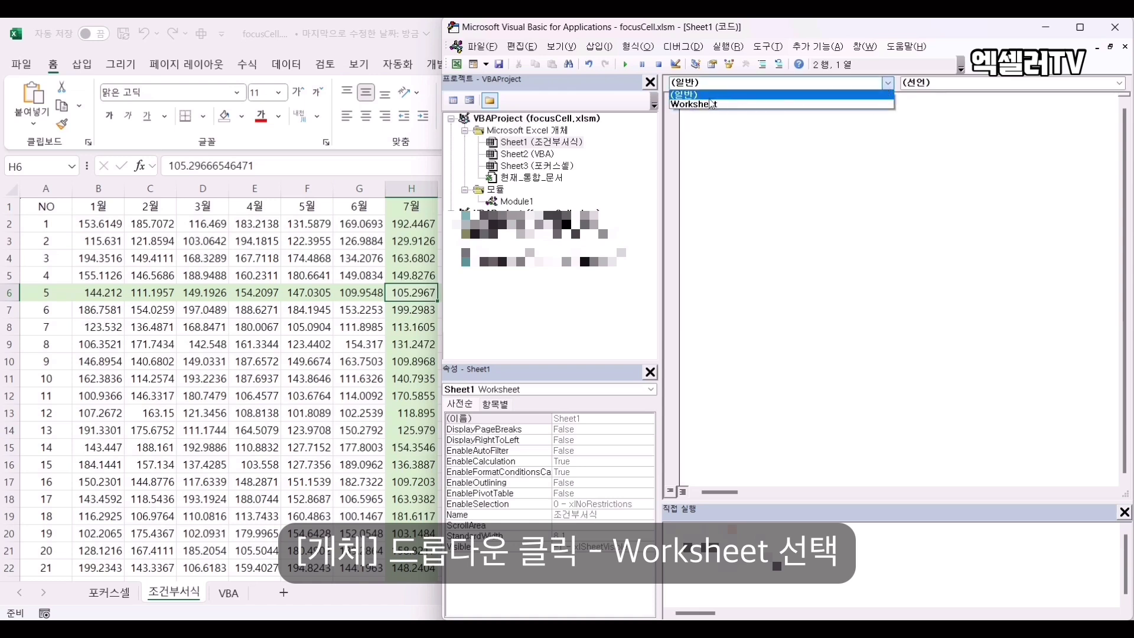
click(686, 105)
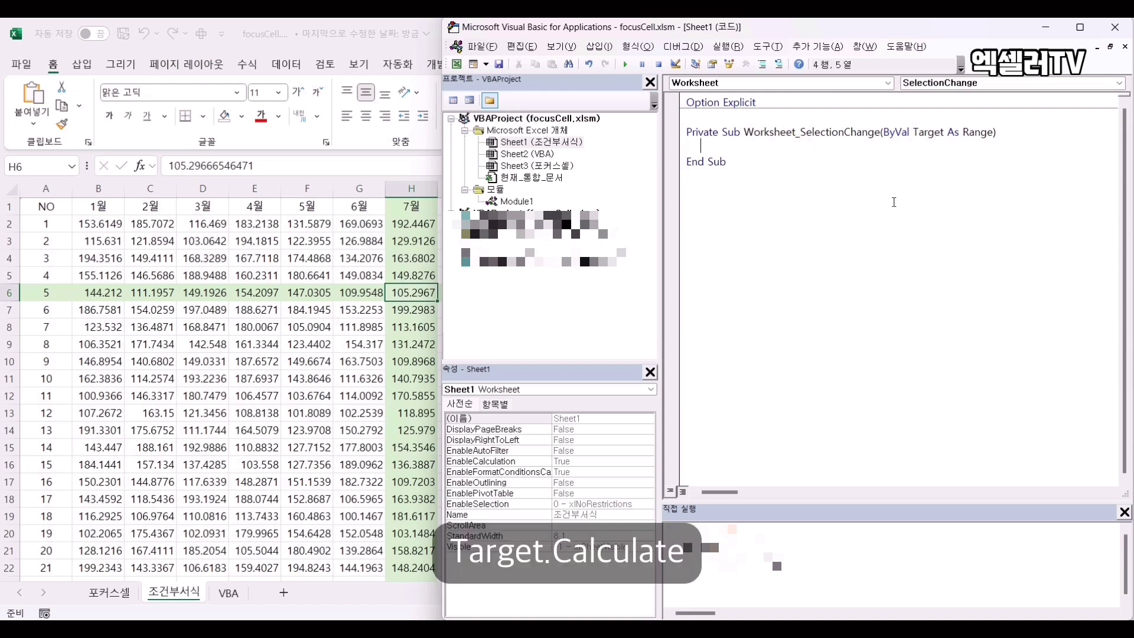
text(arget.calculate)
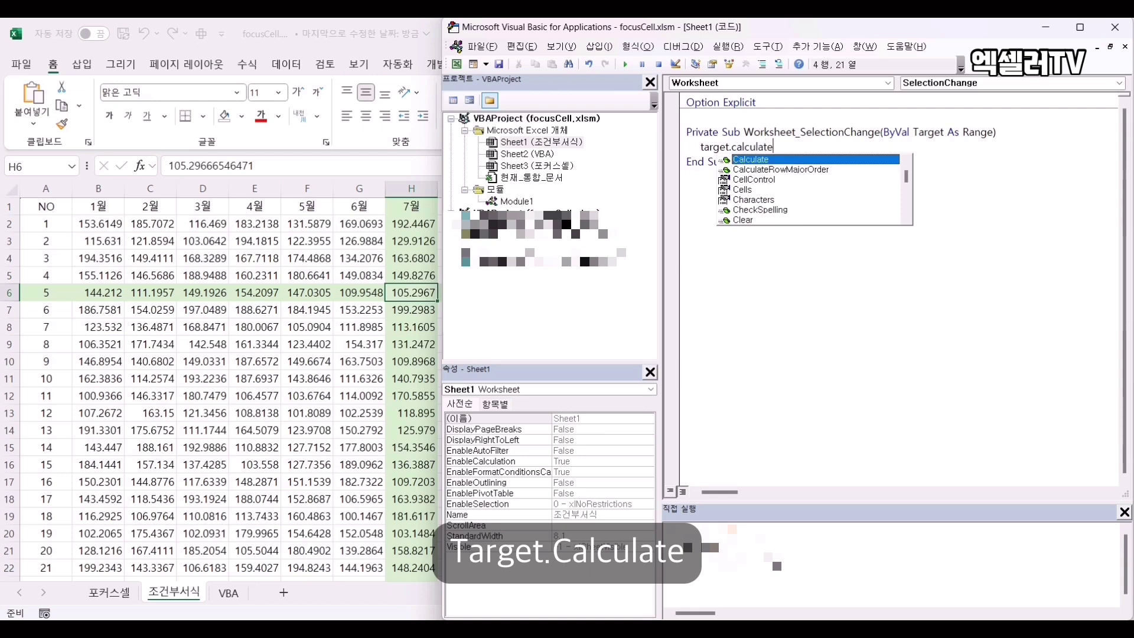
- Finish the Target.Calculate line in the event procedure and return to the 조건부서식 worksheet
click(893, 202)
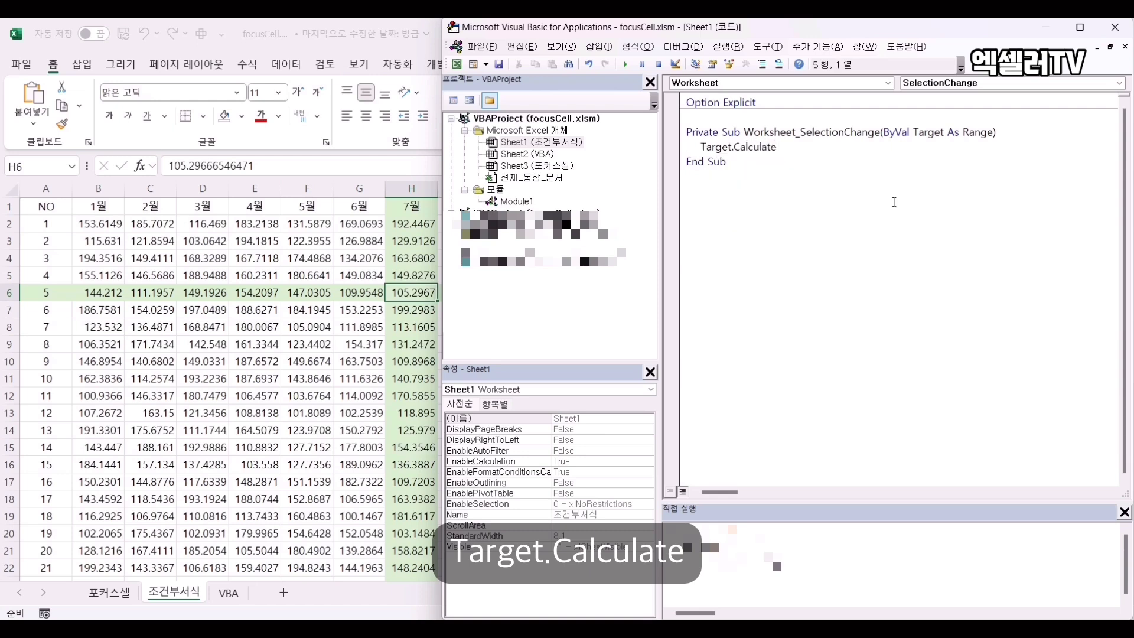
click(754, 164)
click(282, 30)
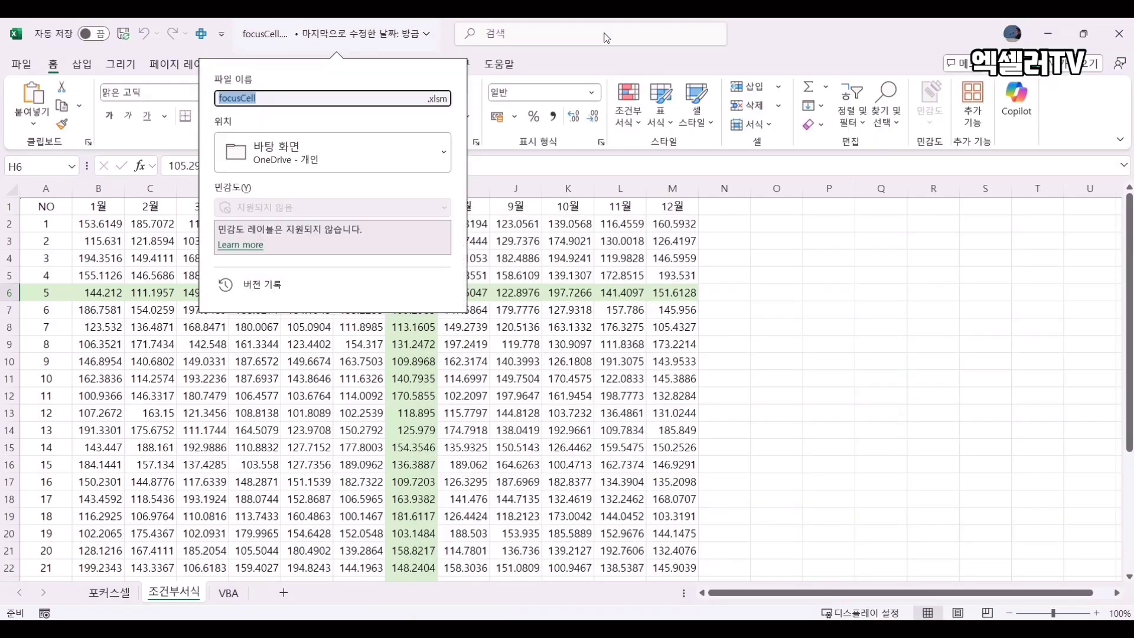
click(752, 37)
- Select various data cells, including F10, J14 and F7, to check whether the green highlight updates with each selection
click(303, 361)
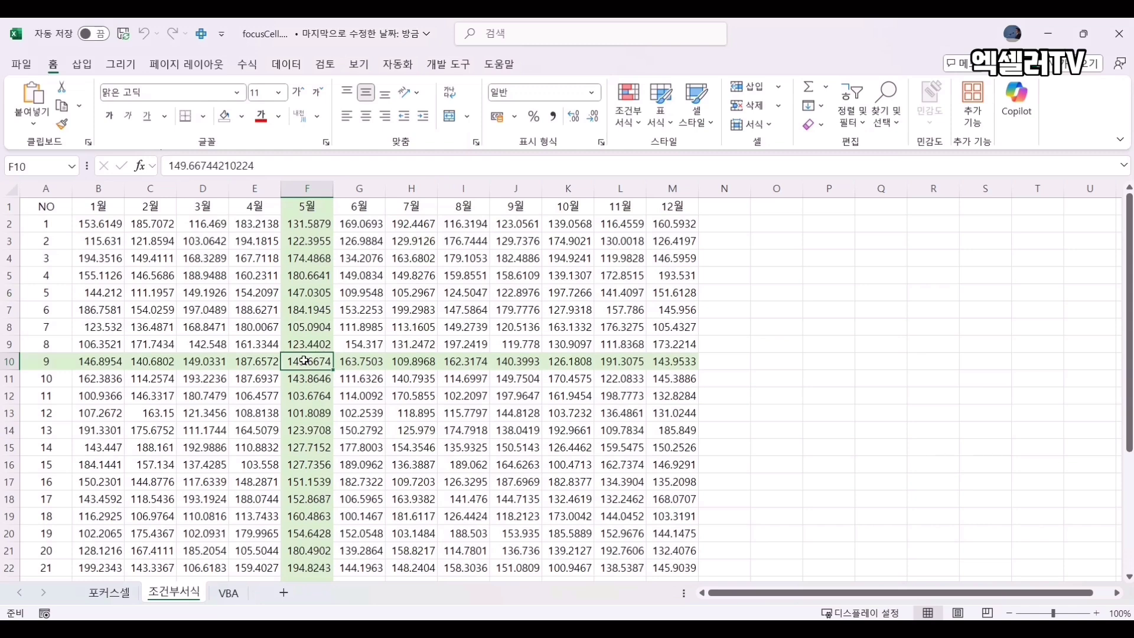
click(405, 299)
click(530, 429)
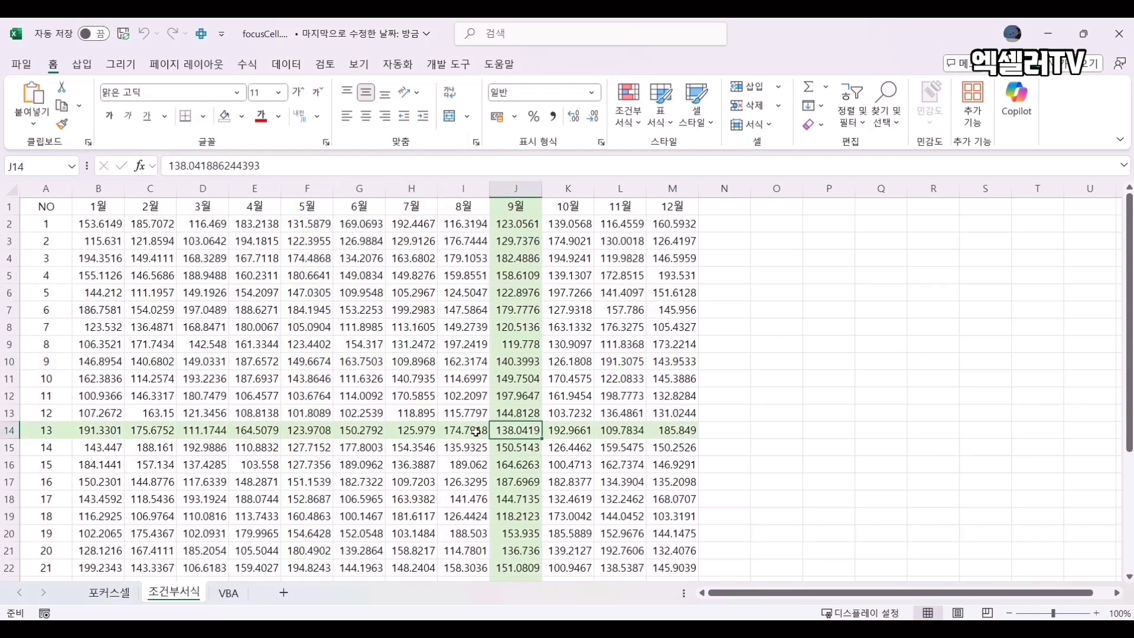
click(245, 328)
click(408, 430)
click(223, 294)
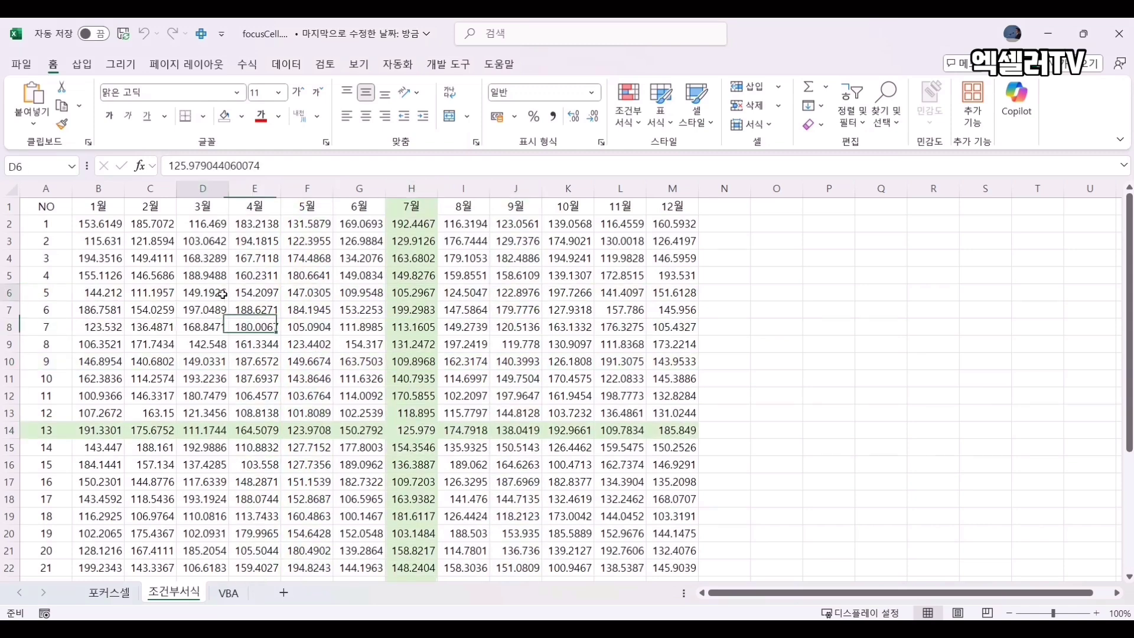
click(325, 394)
click(312, 312)
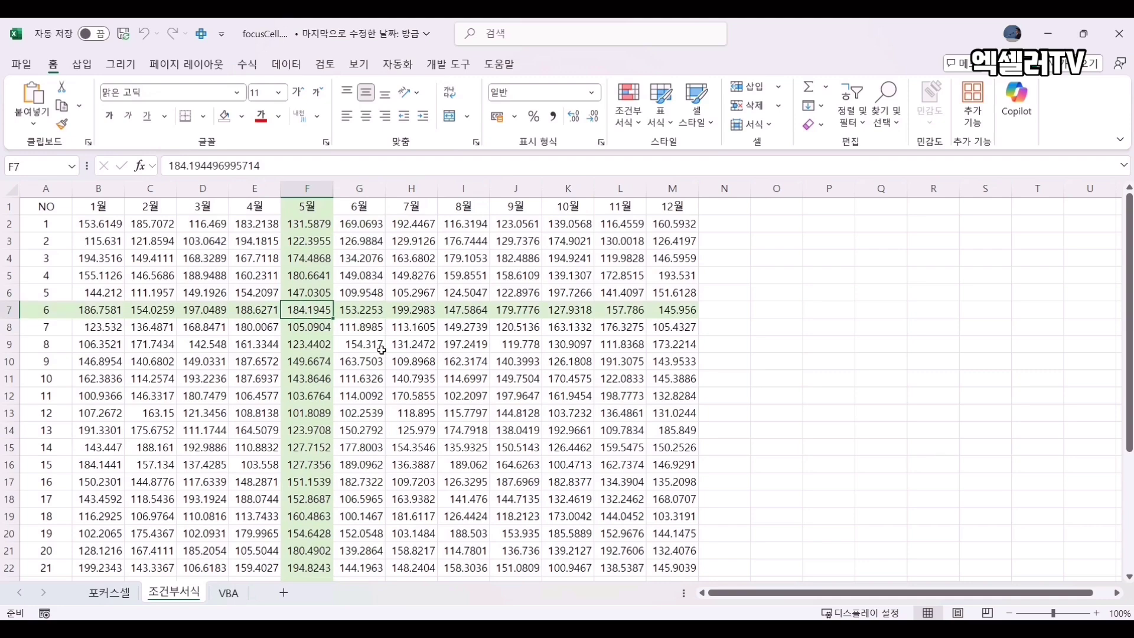
click(359, 359)
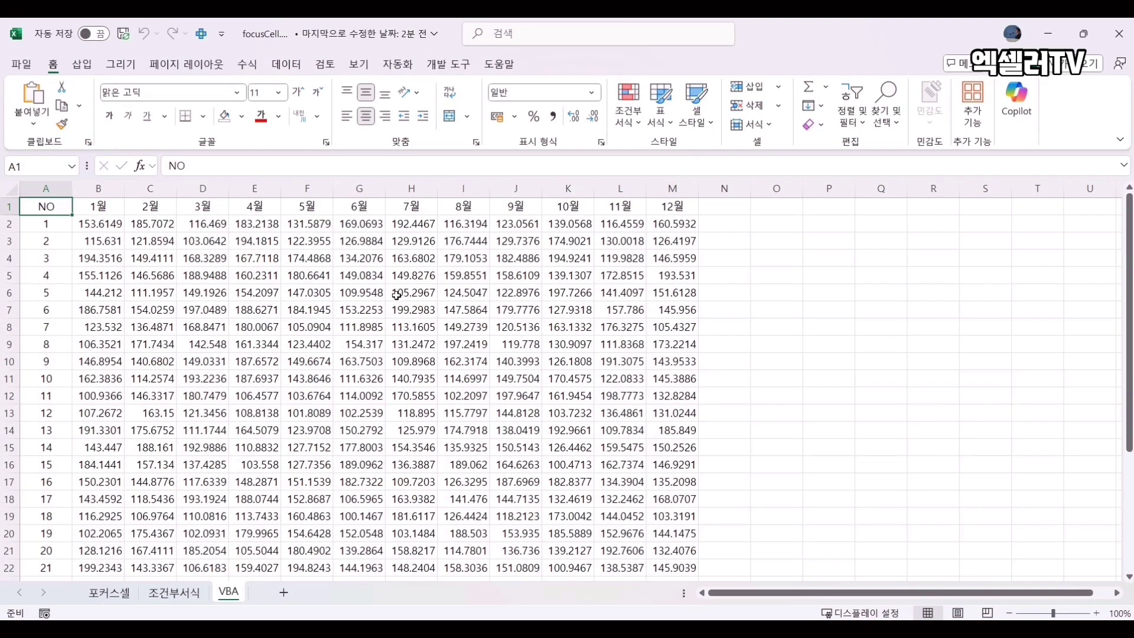
- Create a Worksheet_SelectionChange event procedure in the VBA sheet's code module
right_click(230, 593)
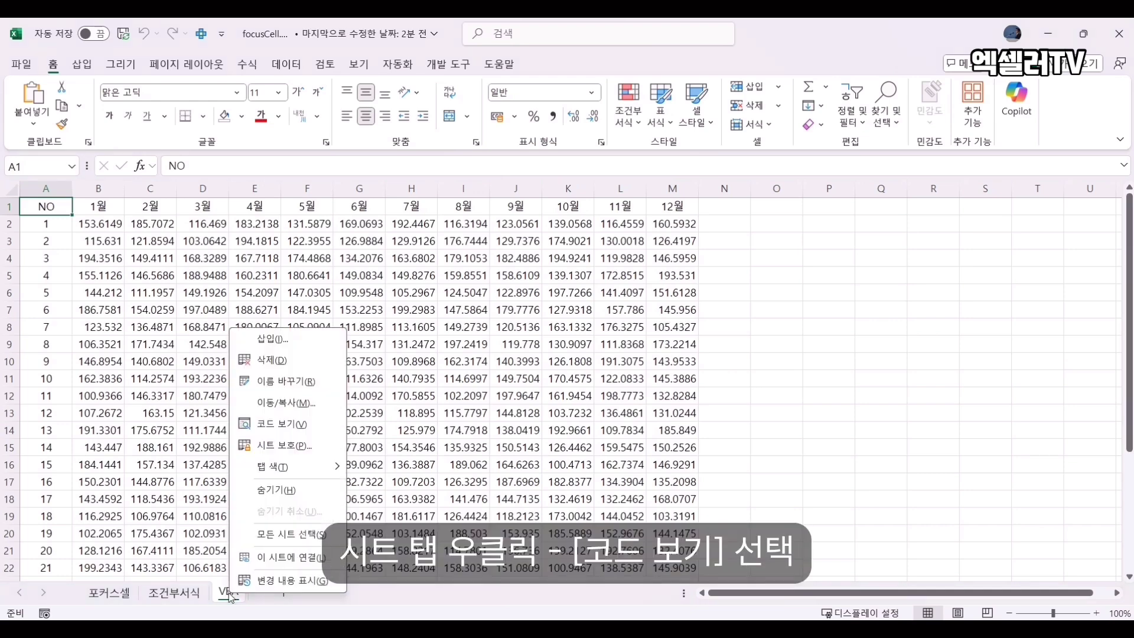
click(285, 424)
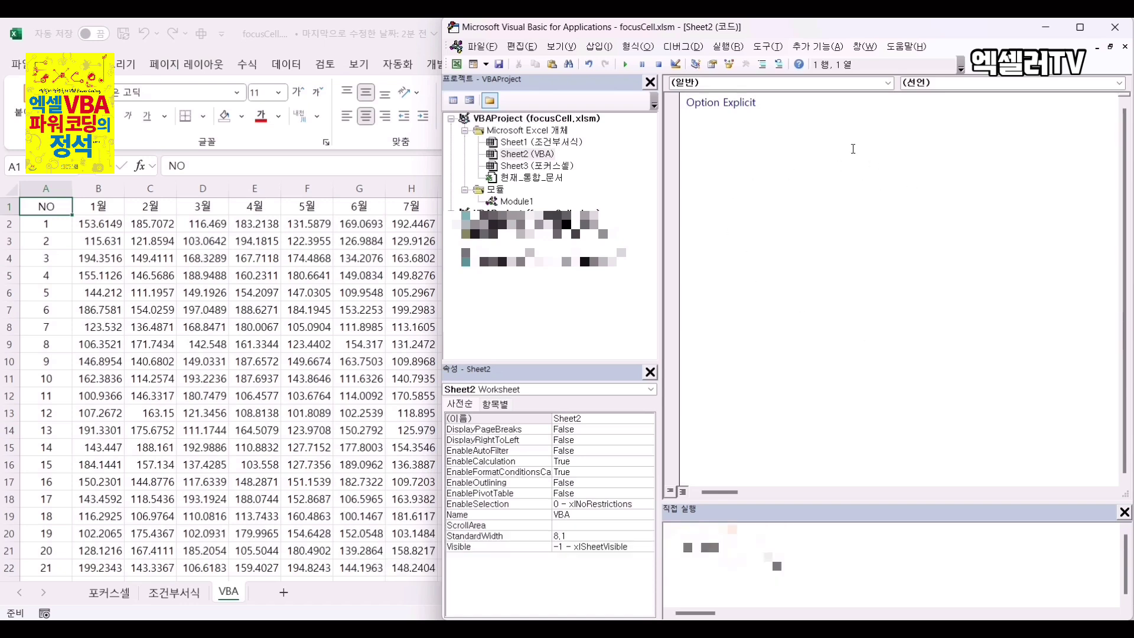
click(889, 85)
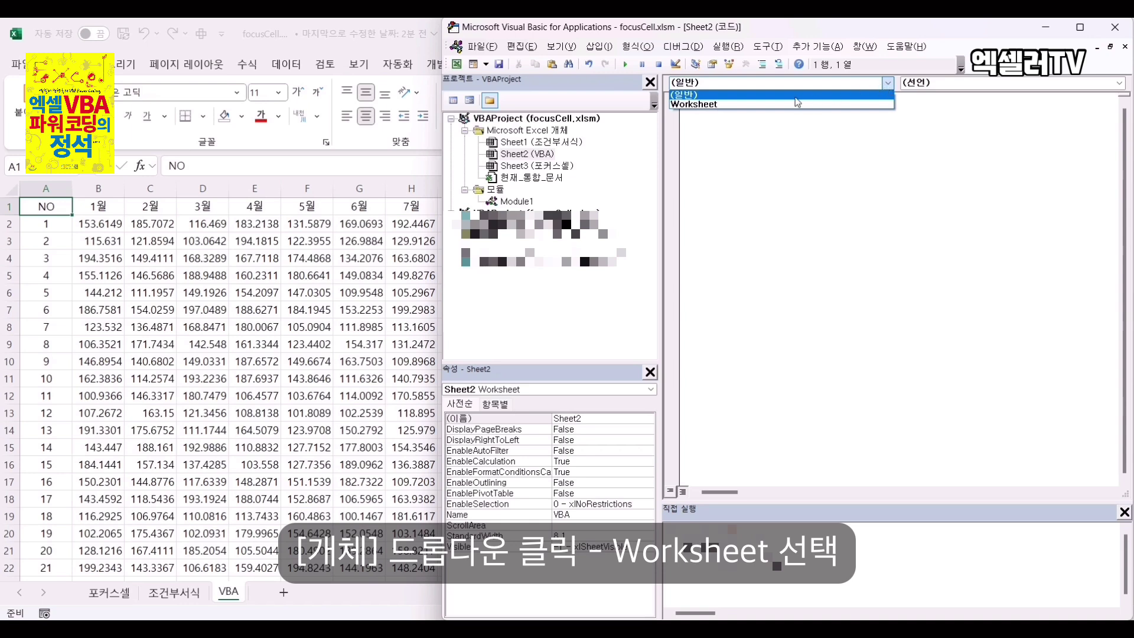
click(703, 107)
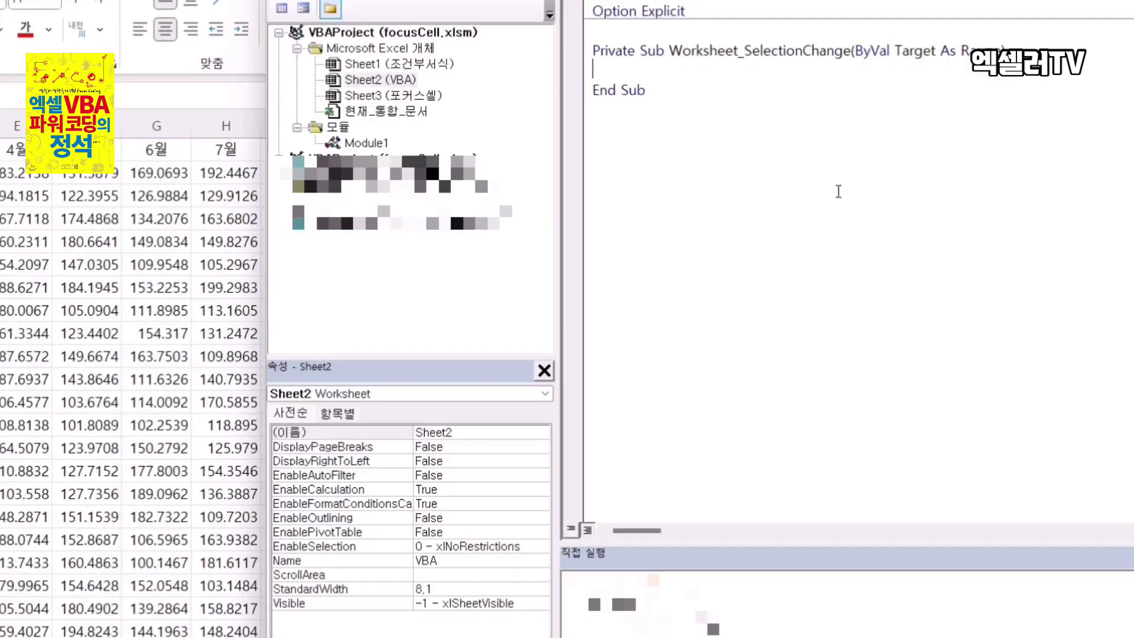
- Write procedure code that clears all cell fills and colours the first selected cell's row (rRow) and column (rCol) with RGB(242, 242, 242)
text(Dim rRow As Range     Dim rCol As Range     Cells.Interior.ColorIndex = xlNone     Set Target = Target.Cells(1, 1)     Set rRow = Rows(Target.Row)     Set rCol = Columns(Target.Column)      rRow.Interior.Color = RGB(242, 242, 242)     rCol.Interior.Color = RGB(242, 242, 242))
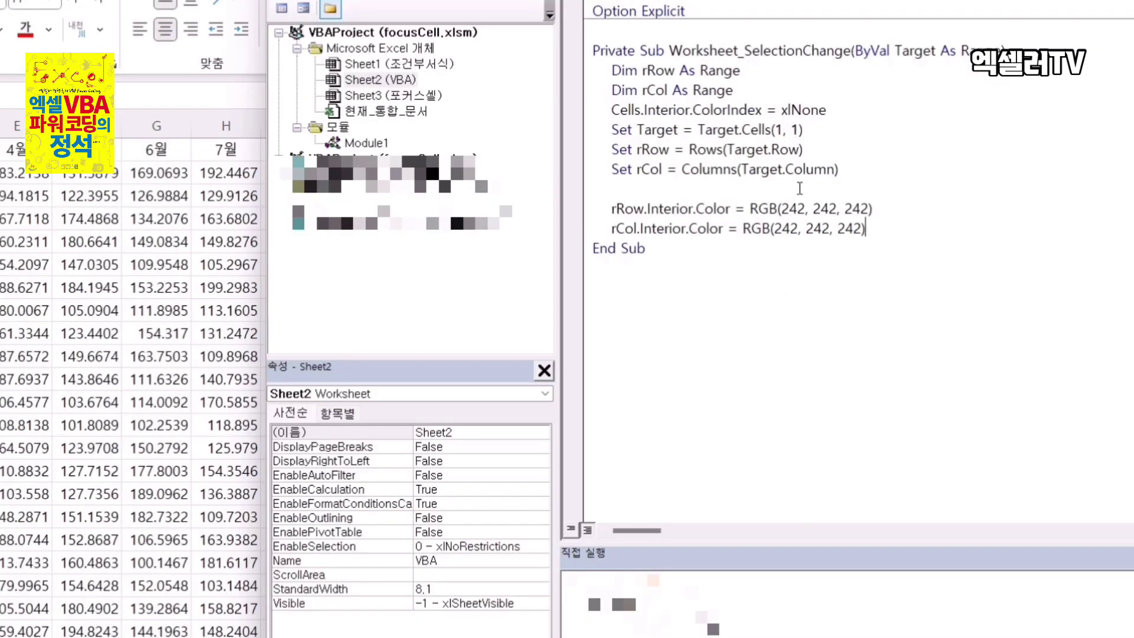
click(805, 169)
mouse_move(675, 71)
mouse_down()
mouse_move(660, 90)
mouse_move(673, 90)
mouse_up()
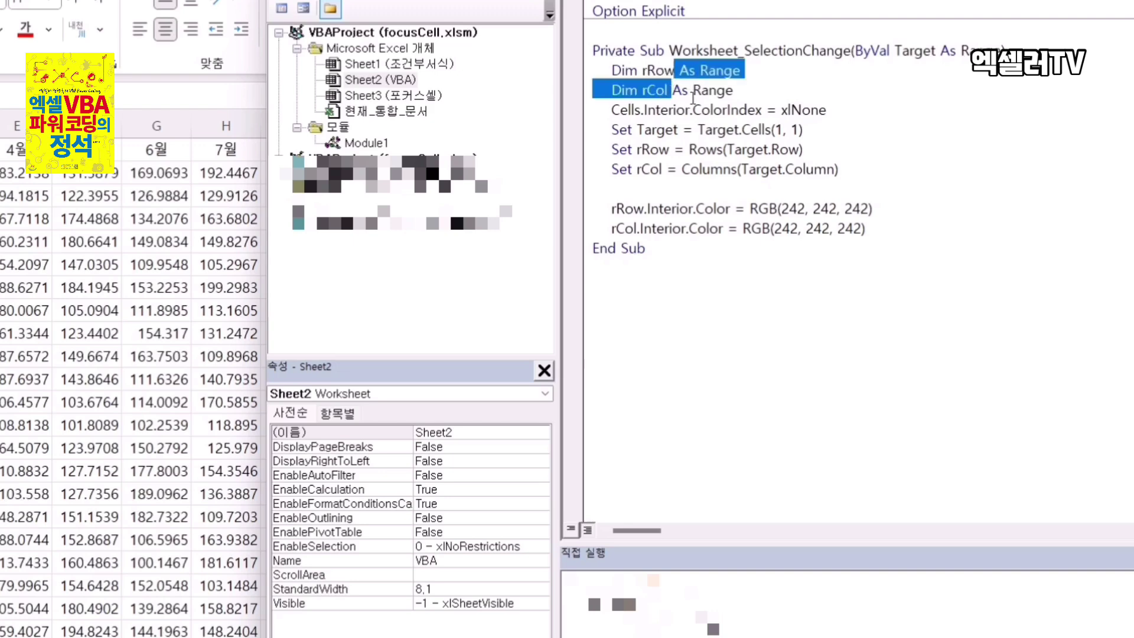
click(740, 91)
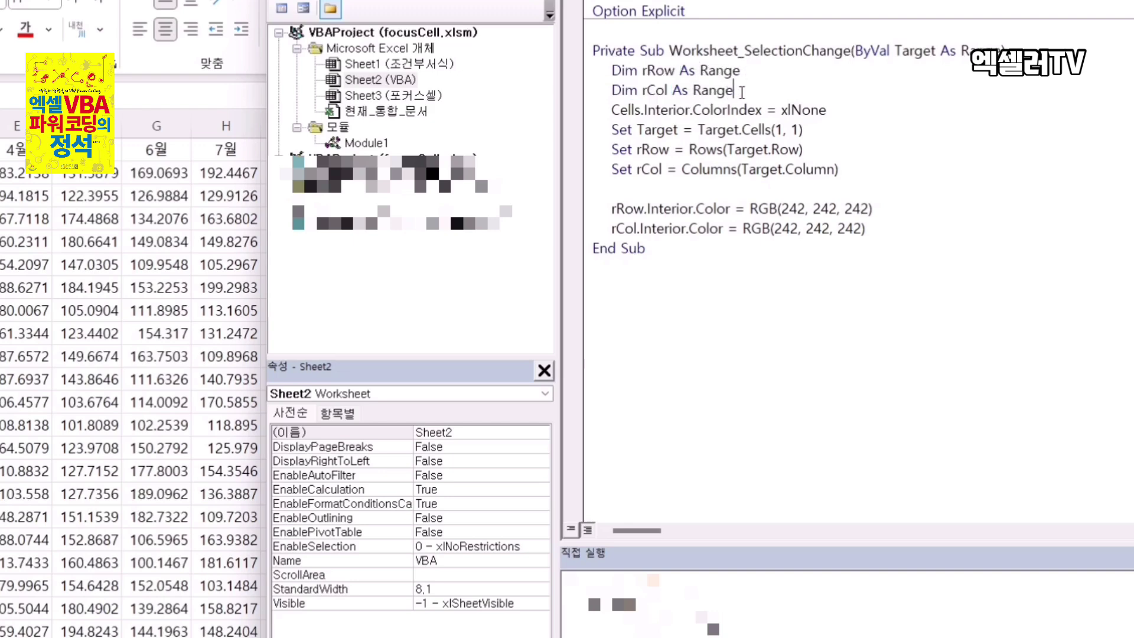
click(621, 111)
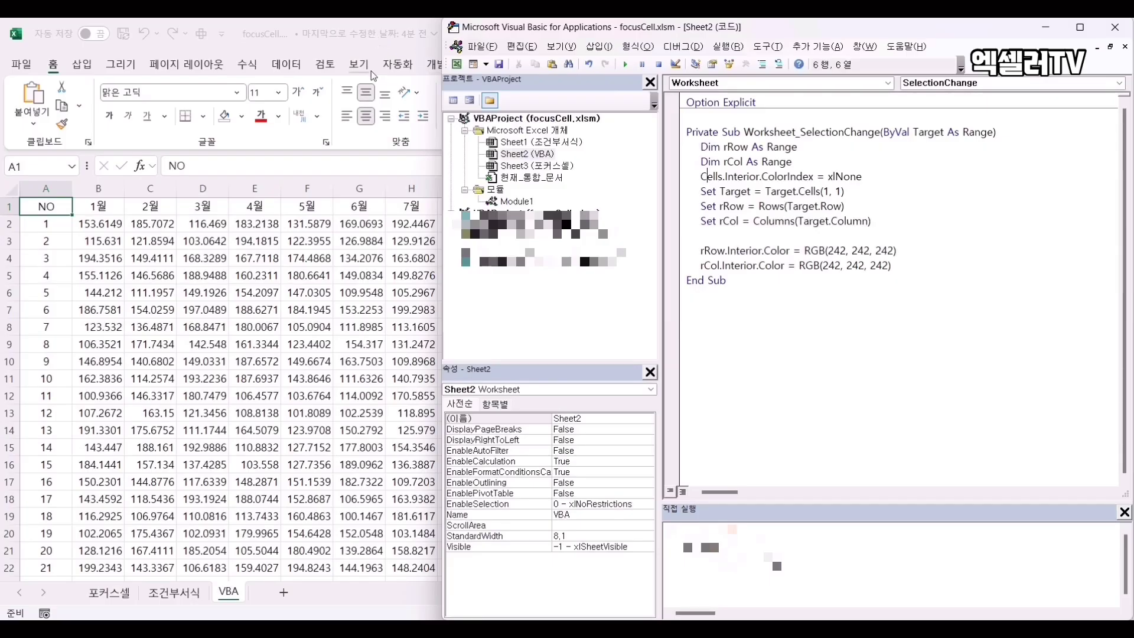
- Return to the VBA worksheet and select various cells, including E7, J12, E11 and G10, to check the row and column shading
click(347, 52)
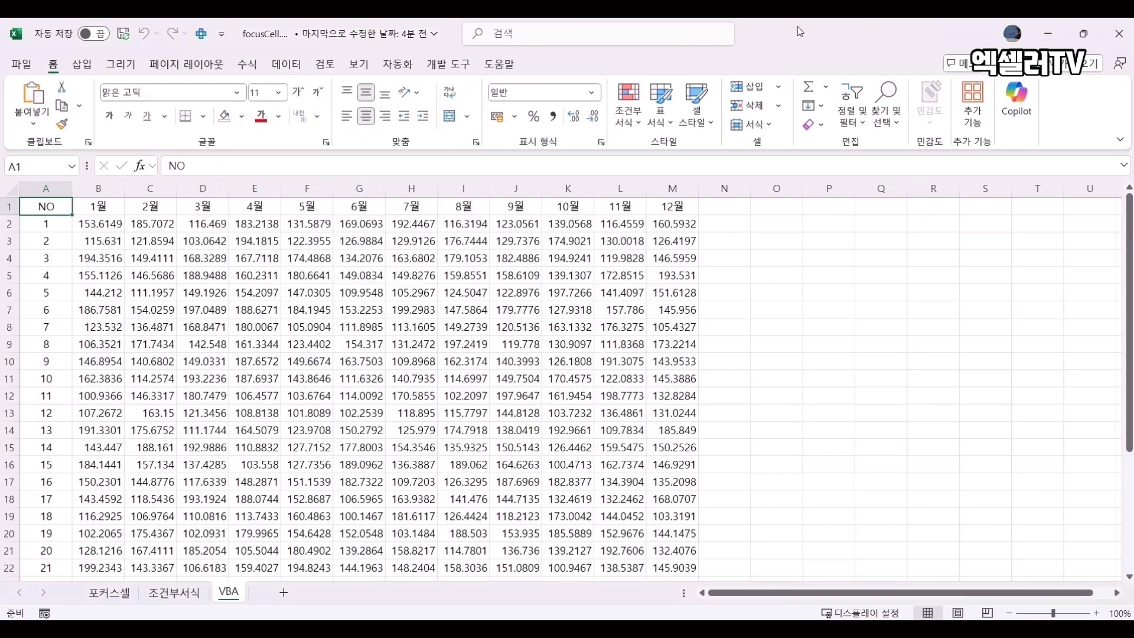
key(Escape)
click(261, 306)
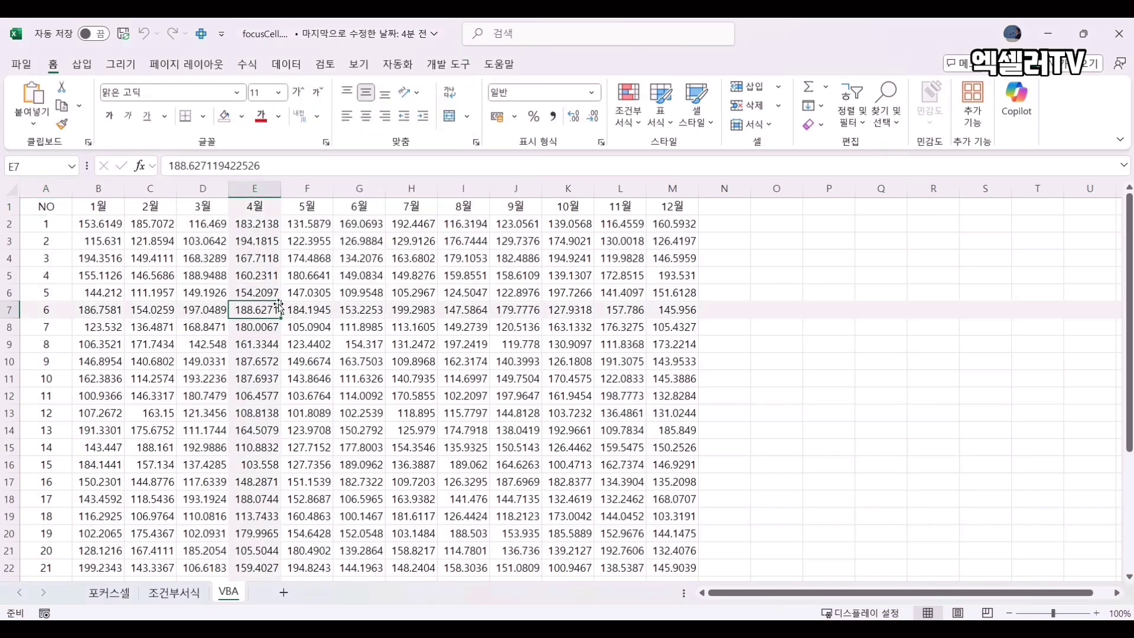
click(343, 379)
click(246, 298)
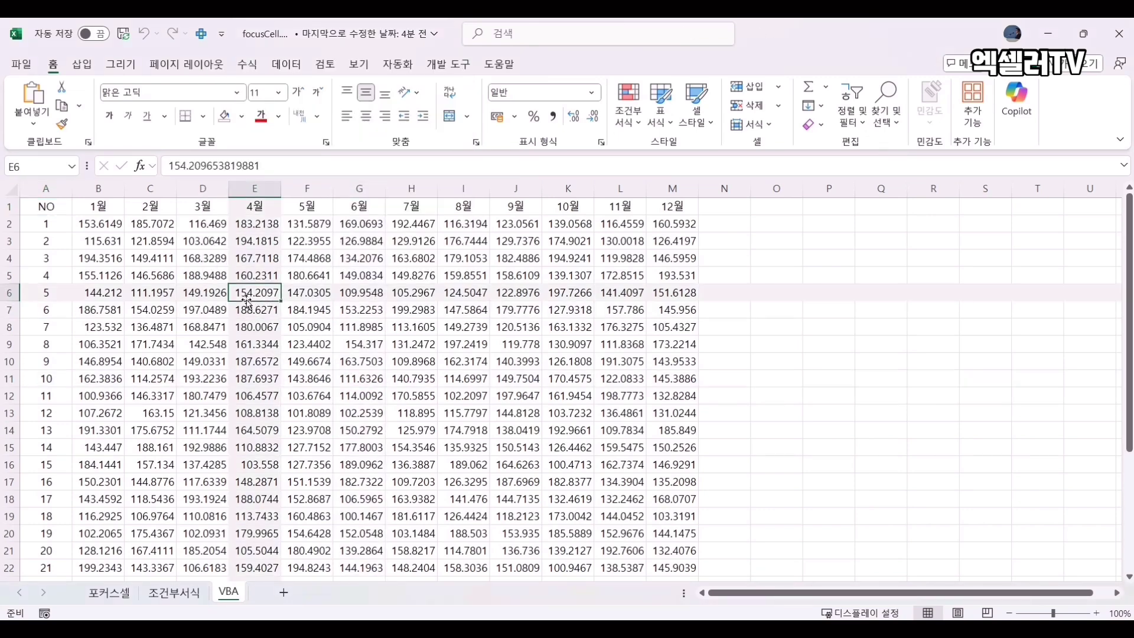
click(418, 374)
click(280, 300)
click(389, 390)
click(296, 295)
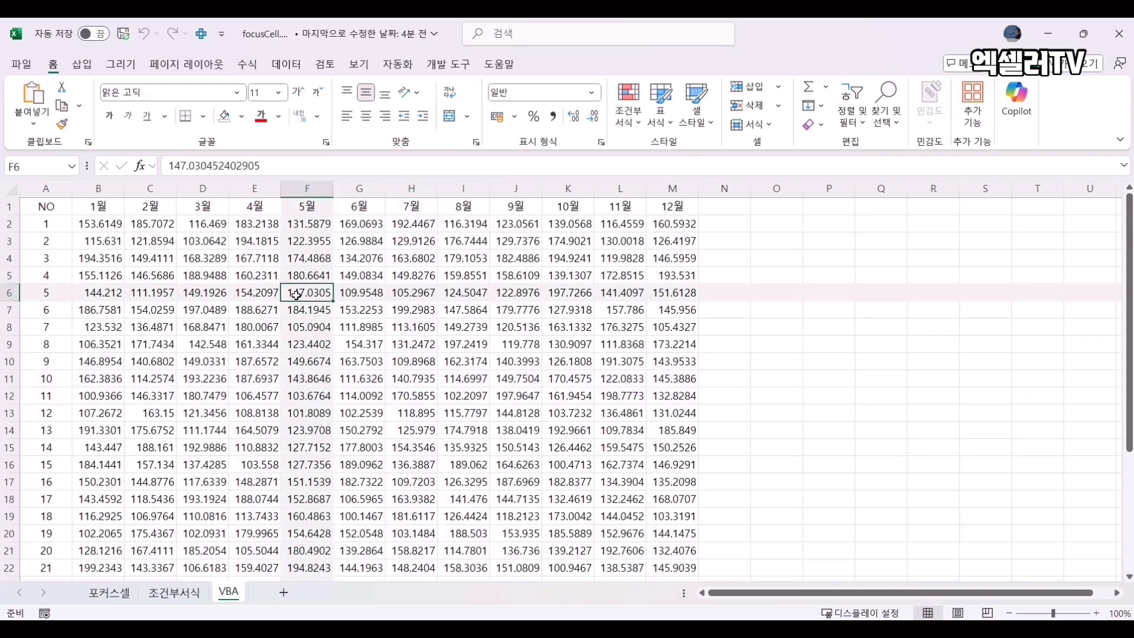
click(491, 402)
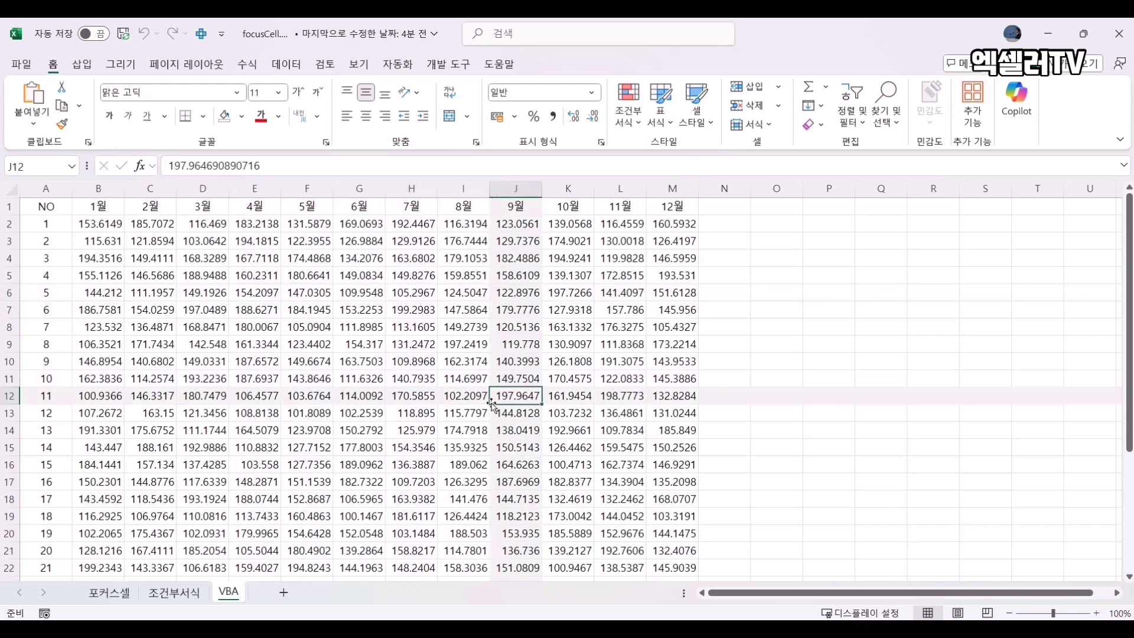
click(301, 293)
click(234, 378)
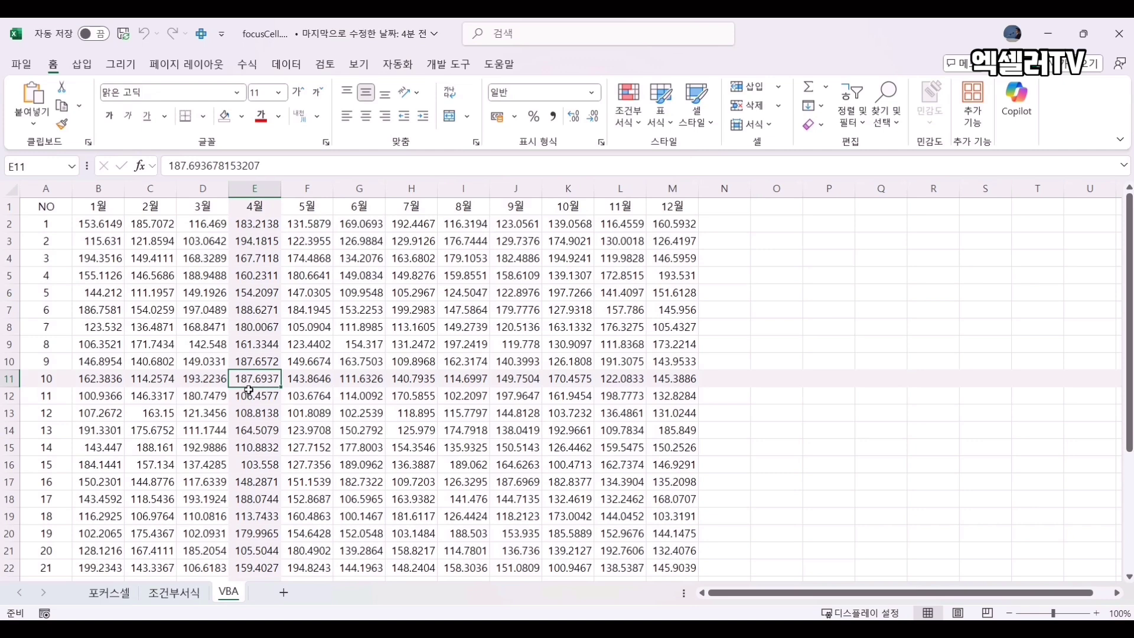
click(454, 431)
click(265, 281)
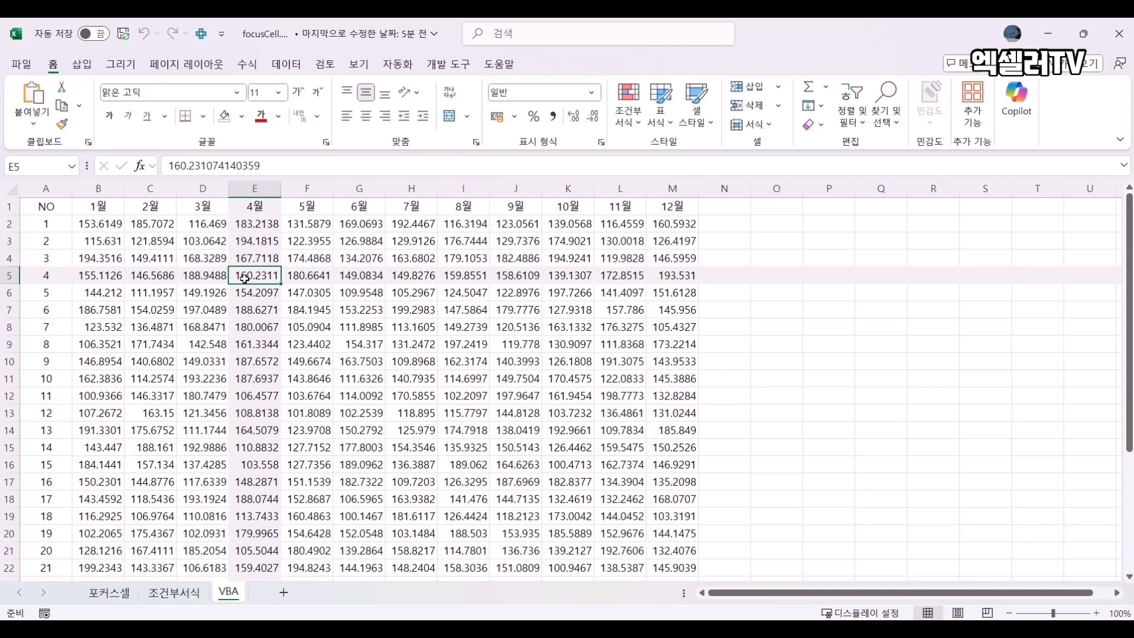
click(378, 362)
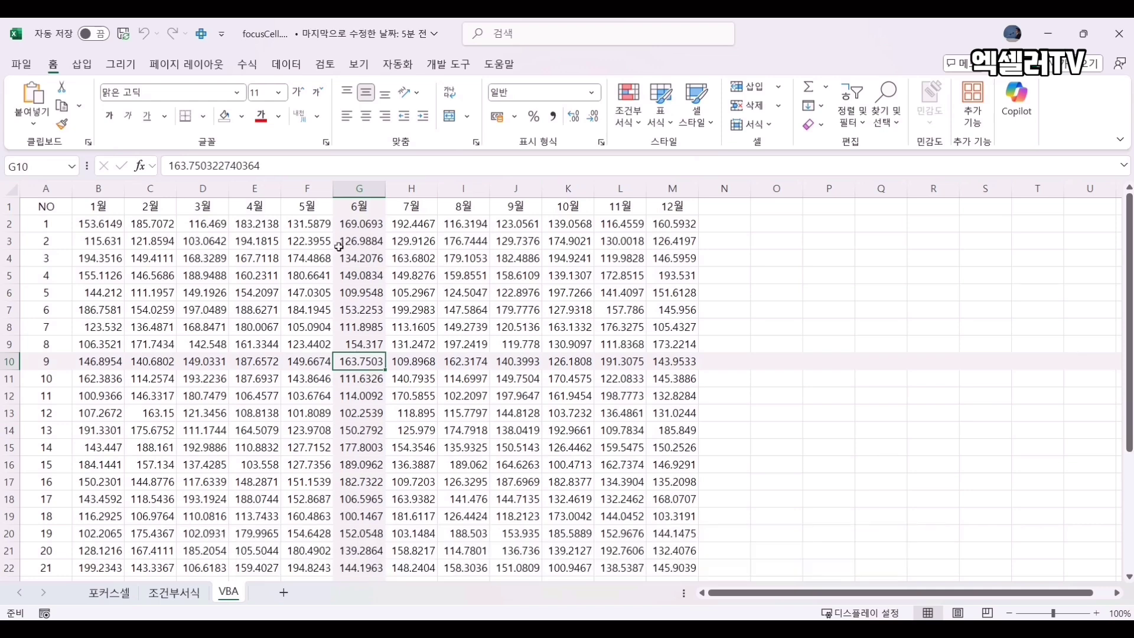
- Rename the event procedure Worksheet_SelectionChange2 and select cells F6 and E6 to test whether the shading still follows
key(alt+F11)
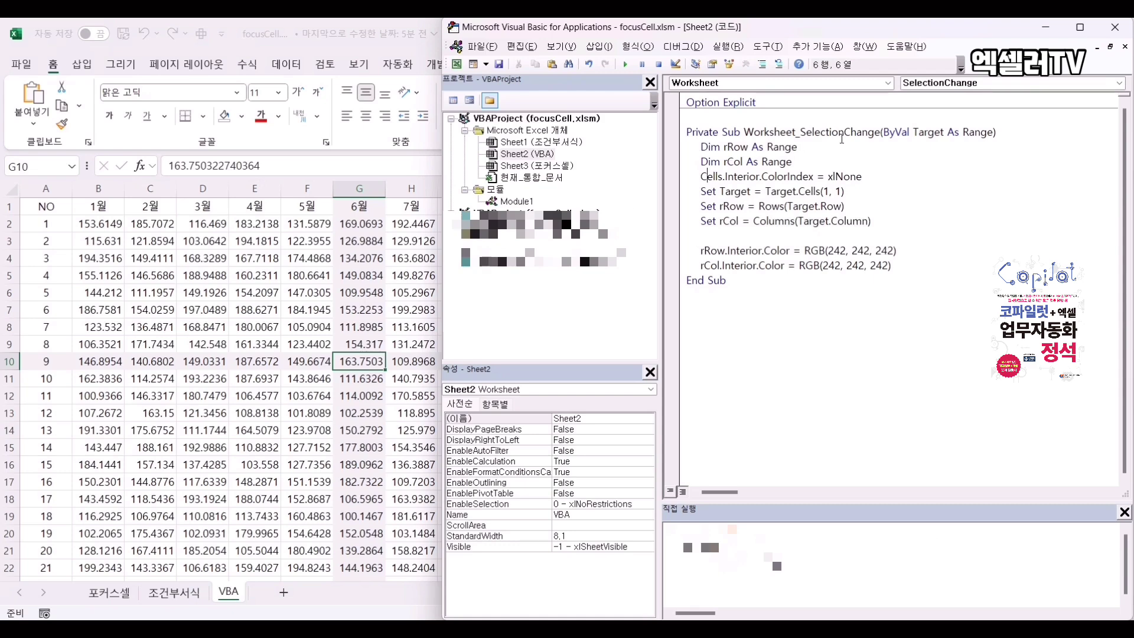
click(878, 133)
text(2)
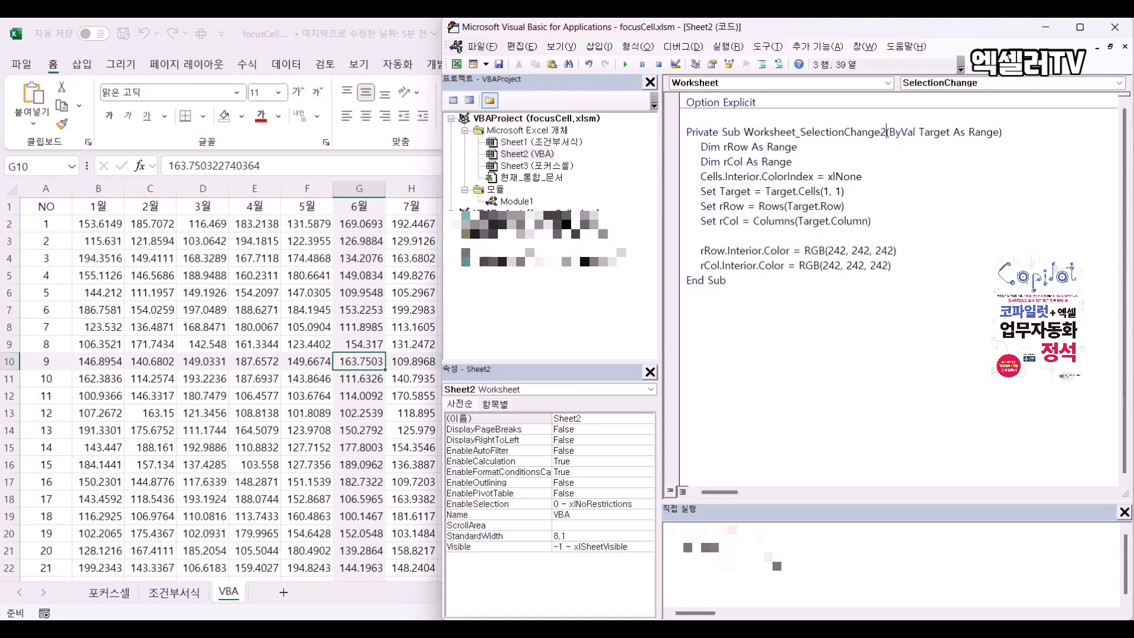
key(Down)
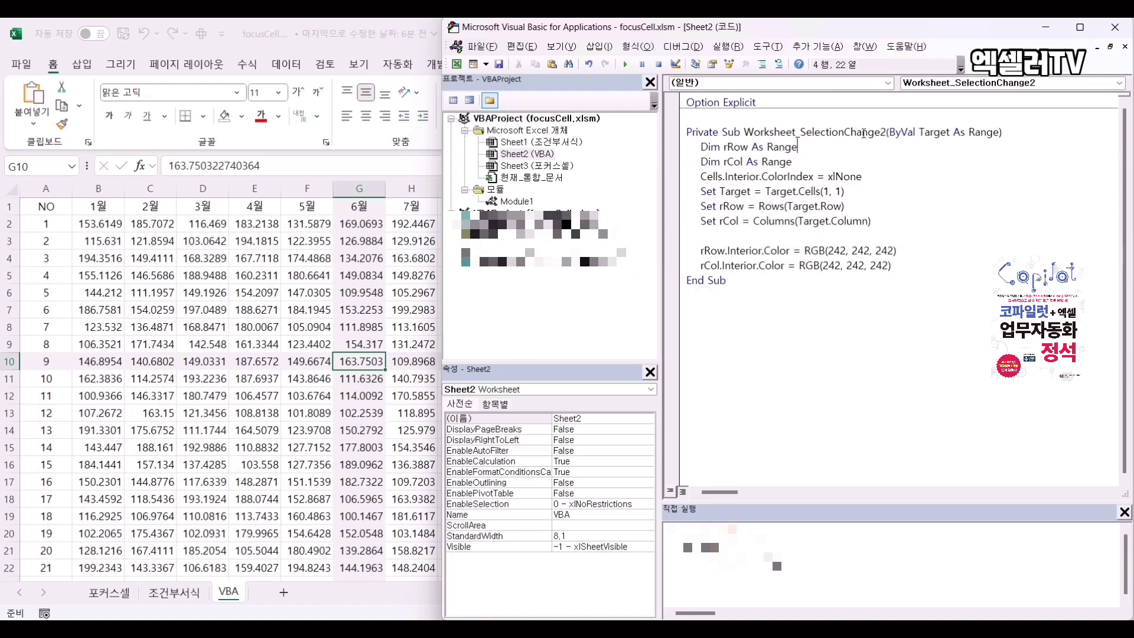
click(310, 295)
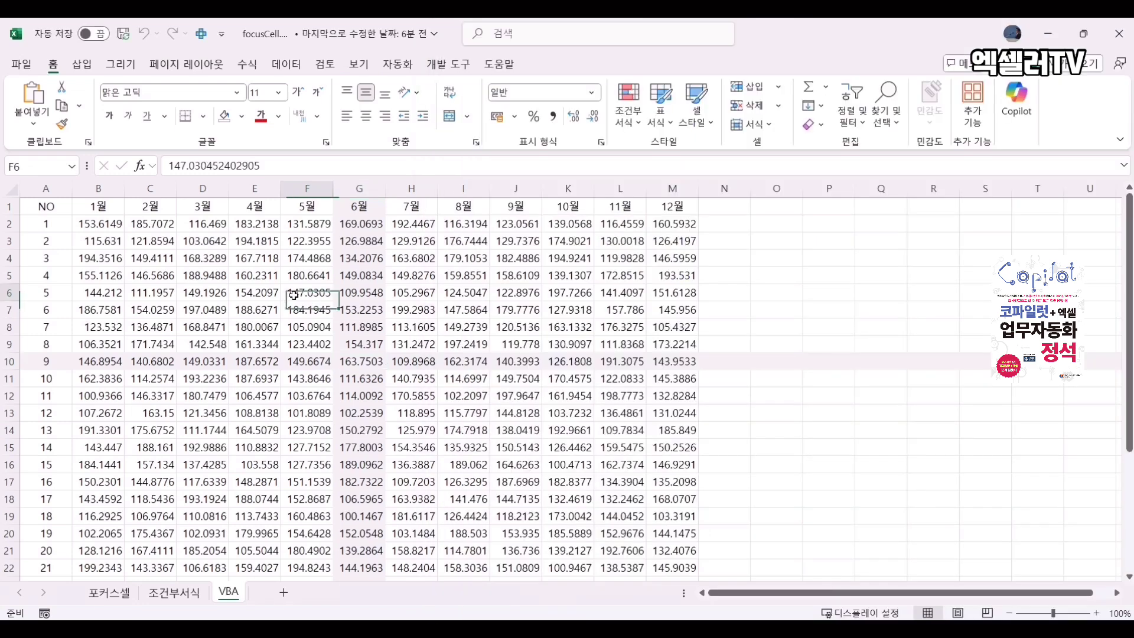
click(259, 293)
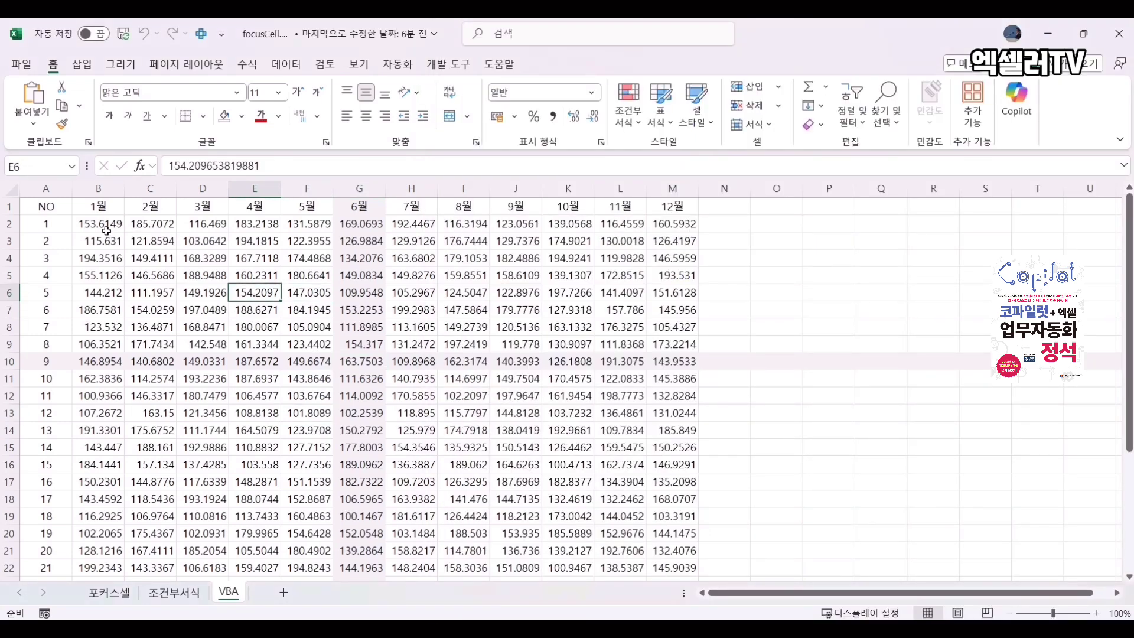
- Fill the range B2:F9 on the VBA sheet with yellow
drag(103, 227, 312, 338)
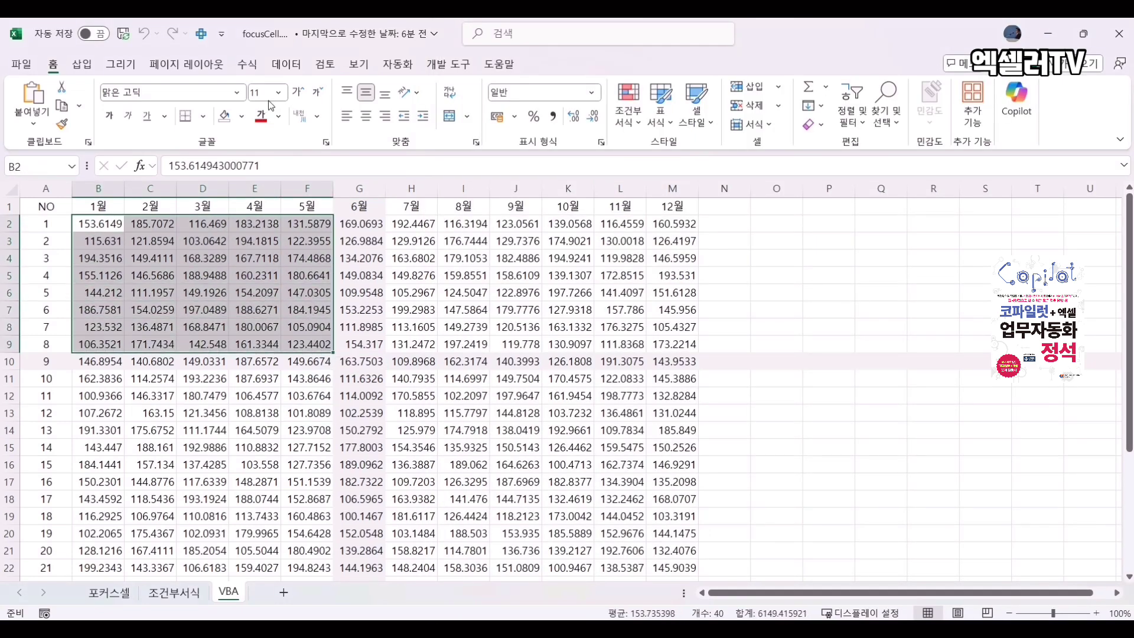
click(241, 116)
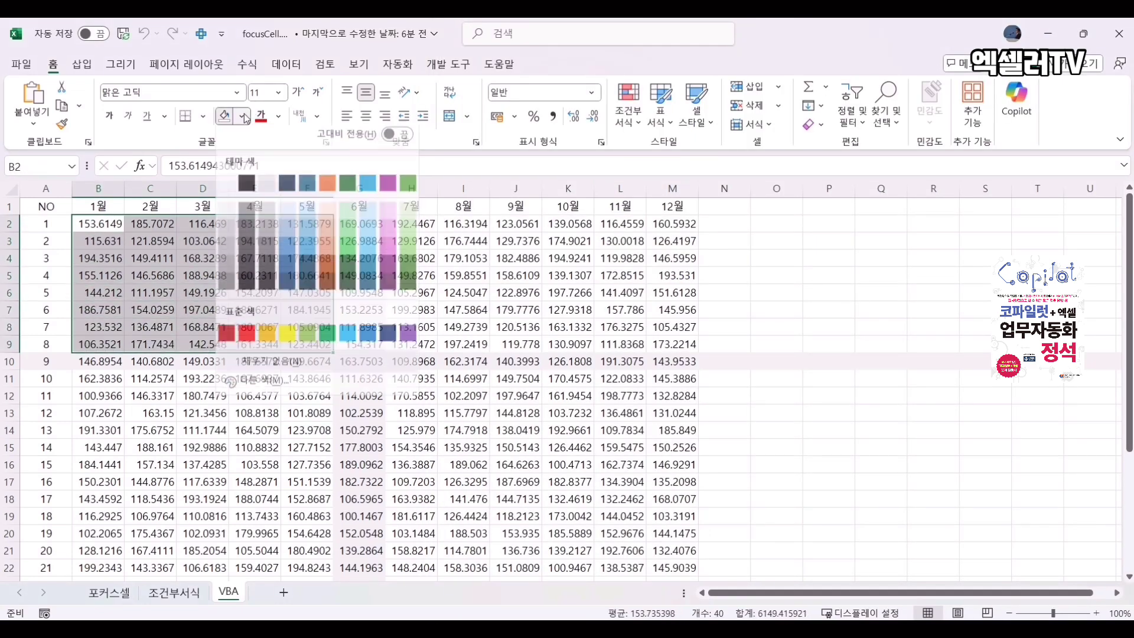
click(287, 340)
click(254, 275)
click(193, 248)
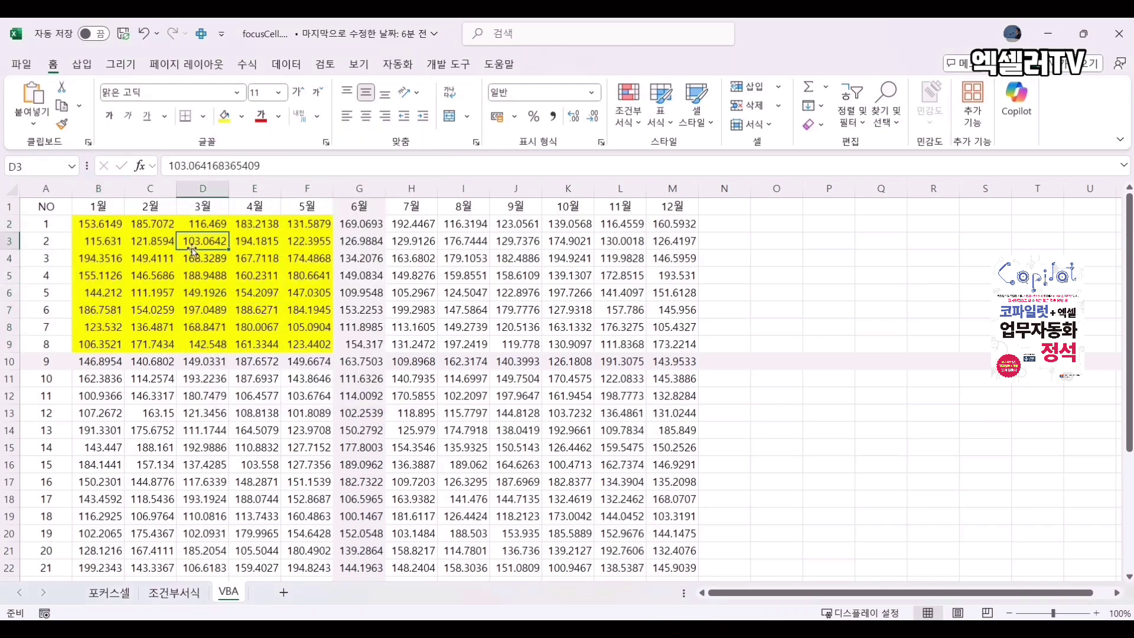
- Turn on Focus Cell and select J7 and D4 to compare its highlight with the yellow cell fill
click(355, 65)
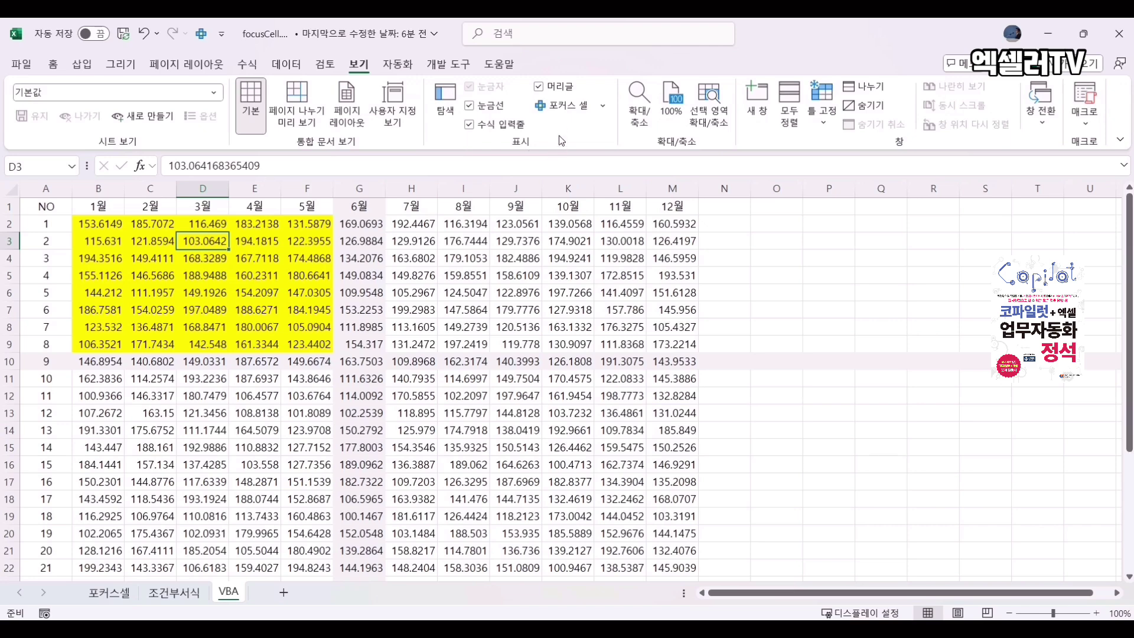
click(563, 106)
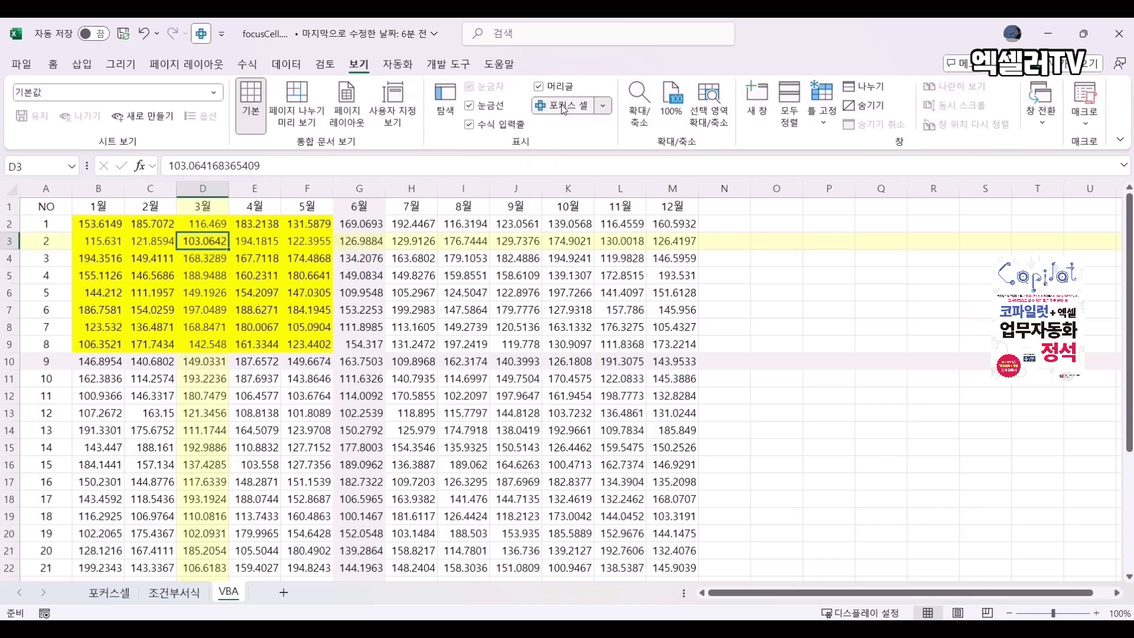
click(534, 310)
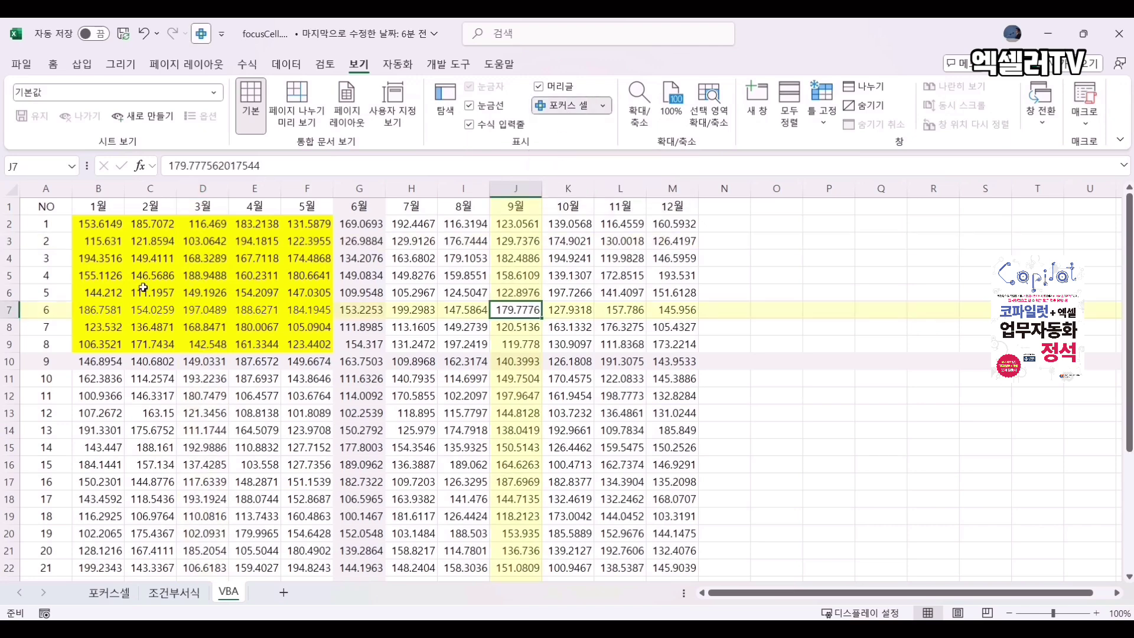
click(194, 258)
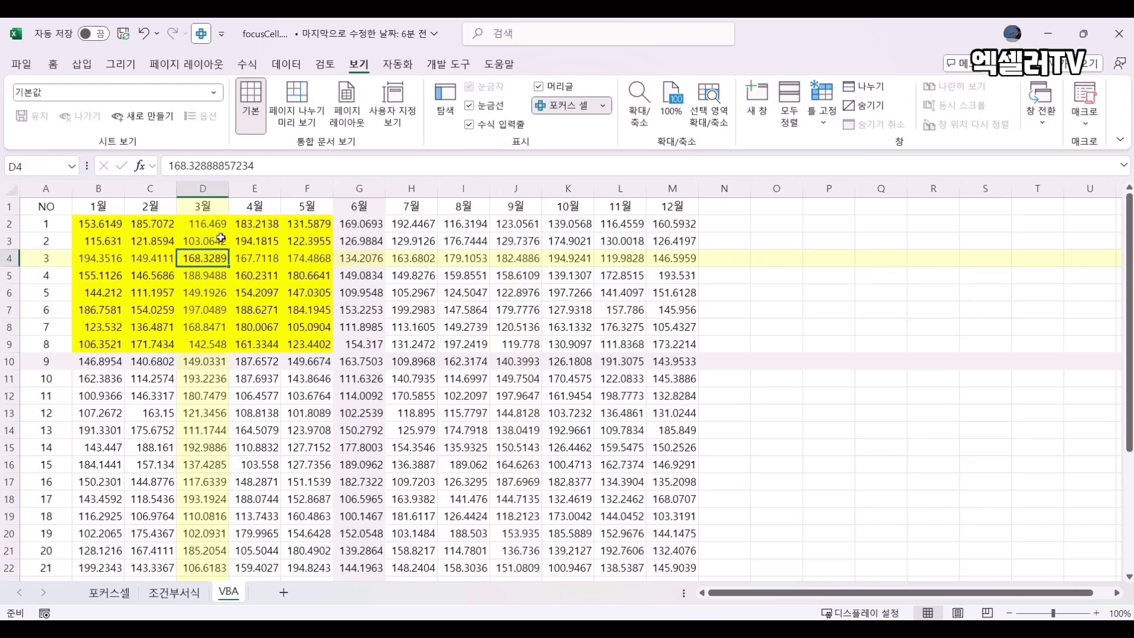
- Select cells E7, C3, C7, E4 and D6 within the yellow range to compare the Focus Cell highlight with the fill
click(262, 311)
click(166, 243)
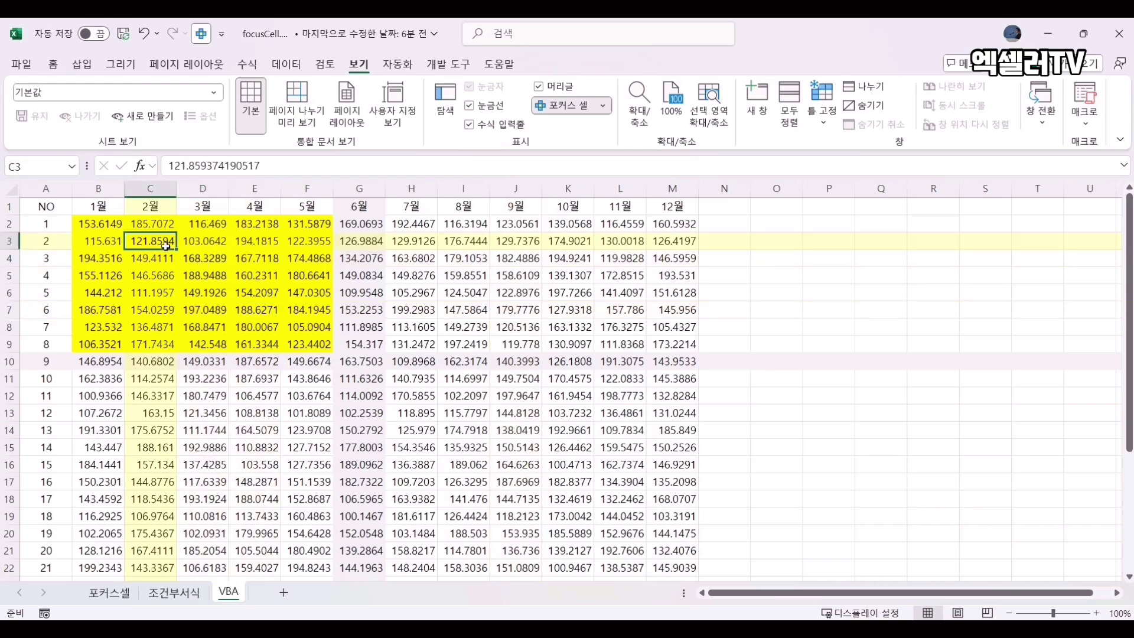
click(167, 307)
click(152, 240)
click(256, 255)
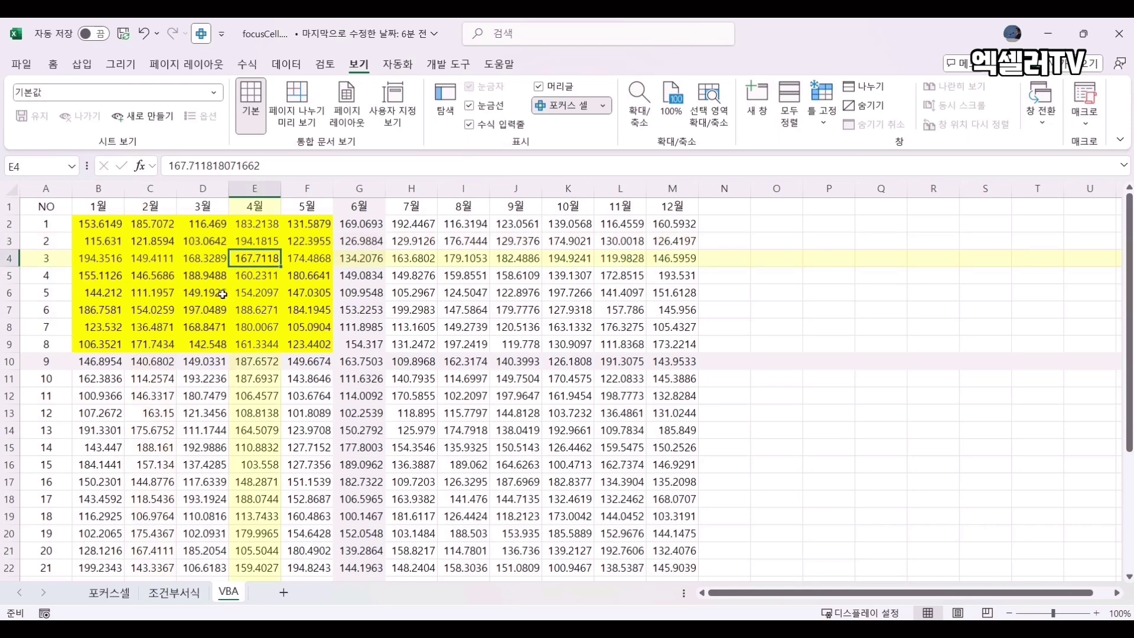
click(200, 293)
- Change the Focus Cell highlight colour to the standard light green
click(602, 105)
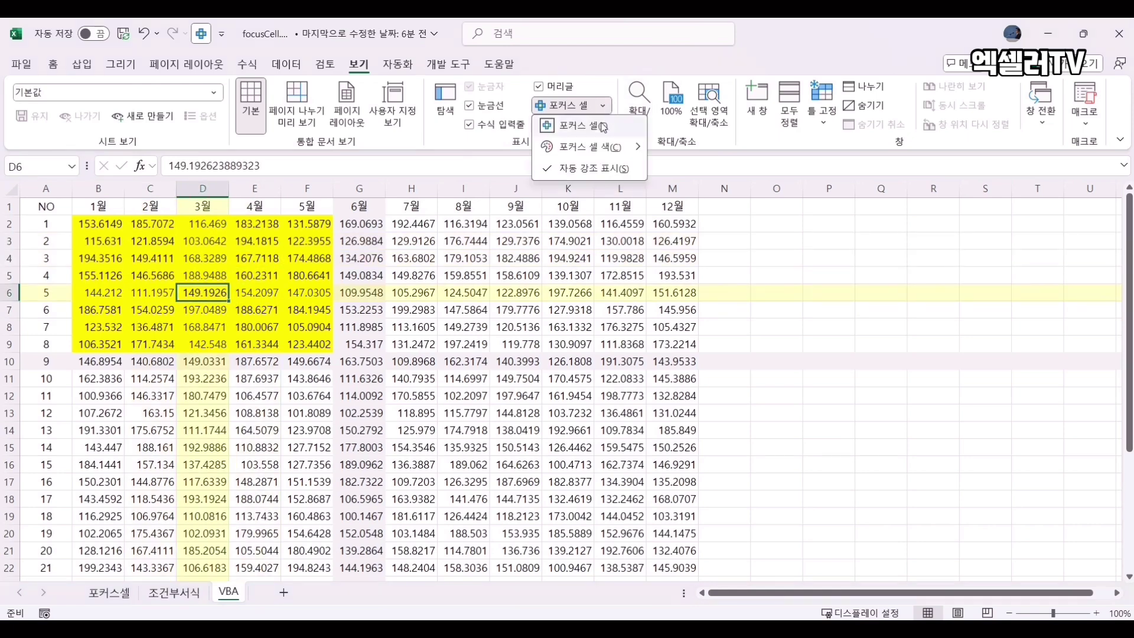
mouse_move(617, 151)
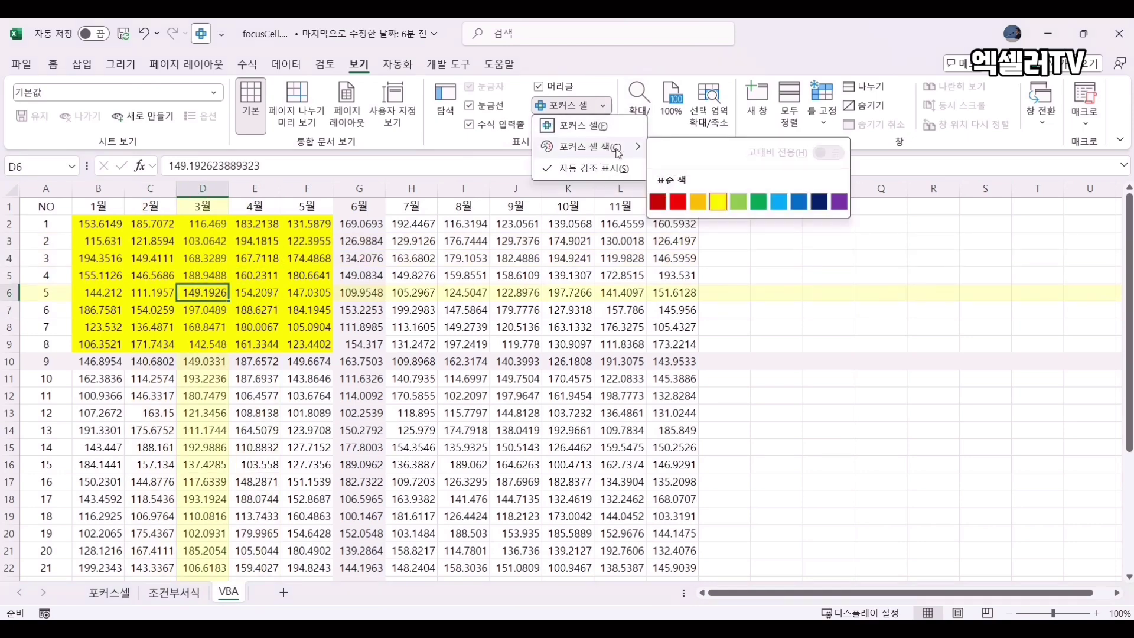
click(739, 202)
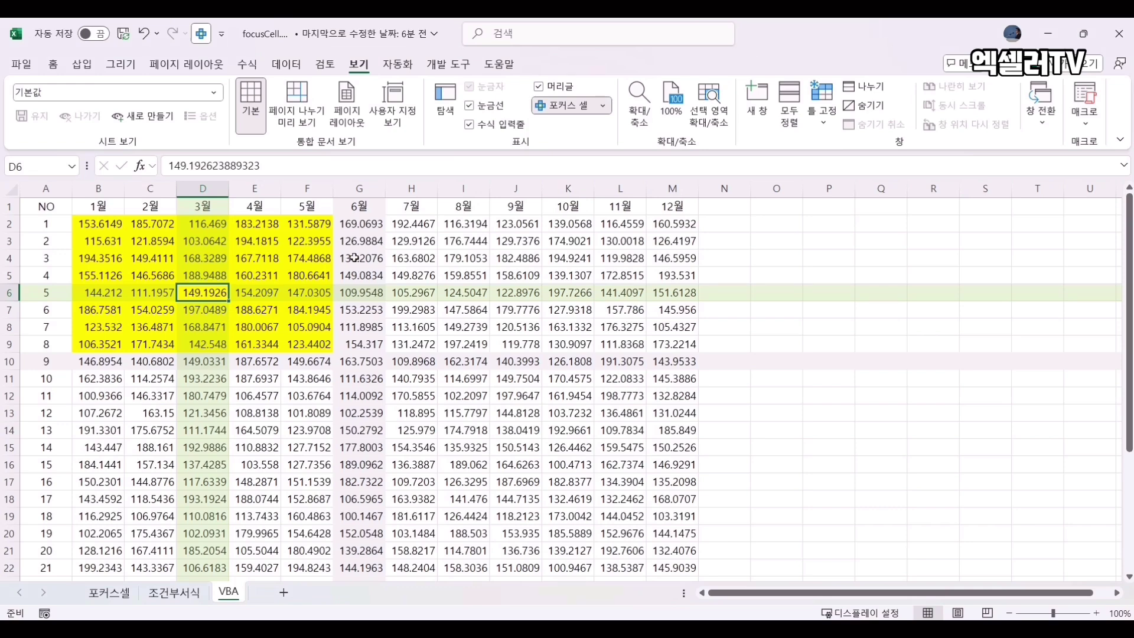
- Select various cells in the yellow range, including E8, D4, C8, C3 and B6, to check the green Focus Cell highlight against the fill
click(275, 326)
click(179, 264)
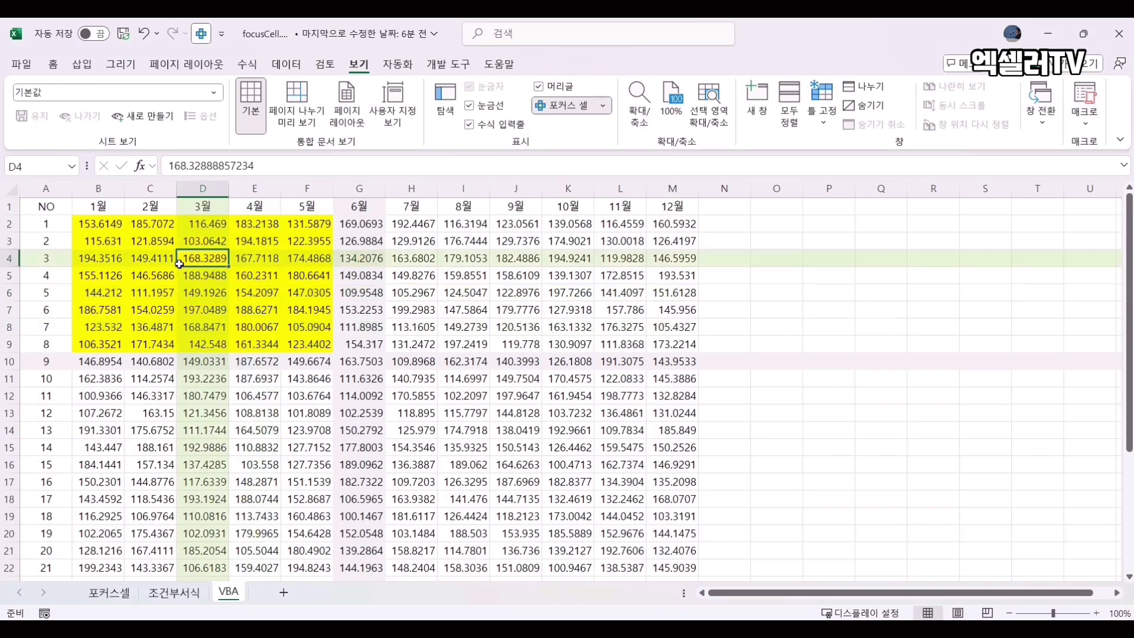
click(101, 237)
click(270, 325)
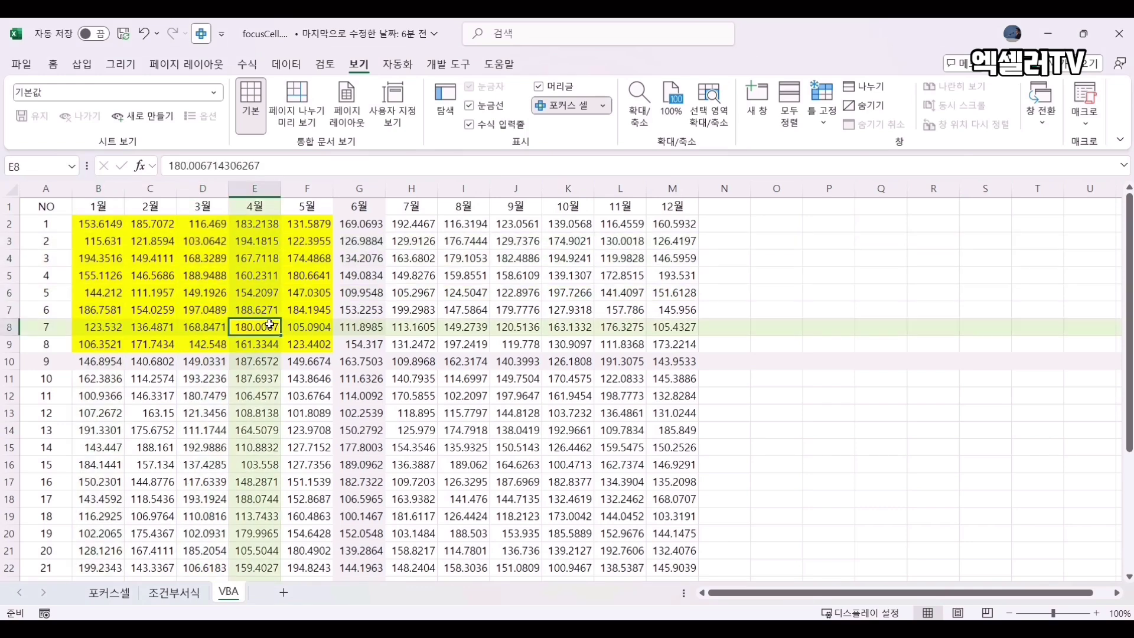
click(166, 258)
click(241, 314)
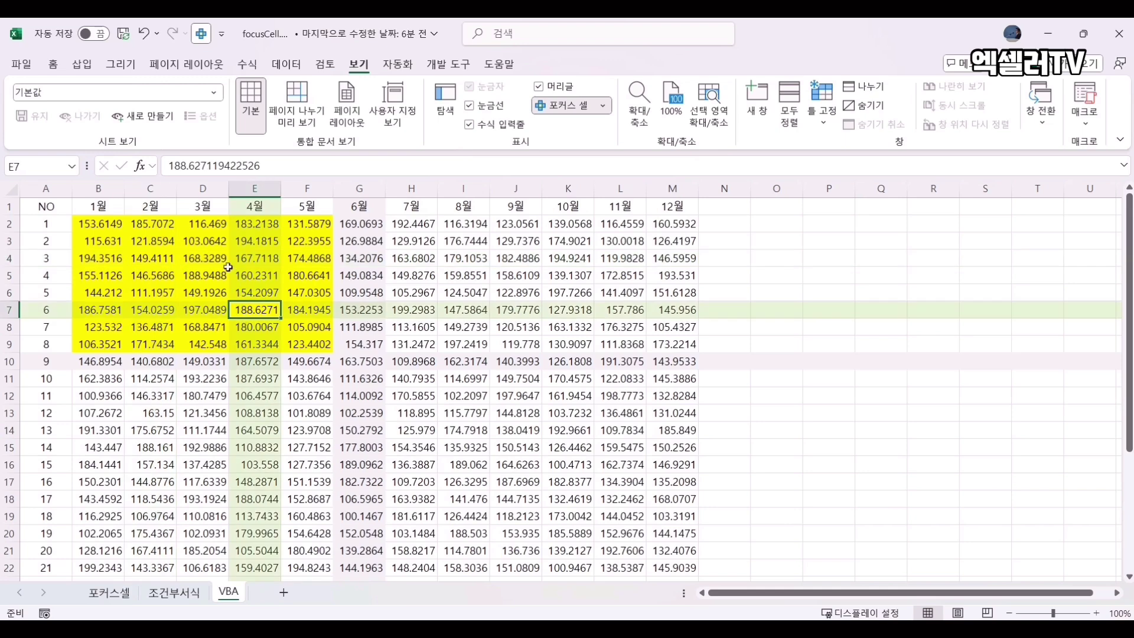
click(200, 257)
click(146, 323)
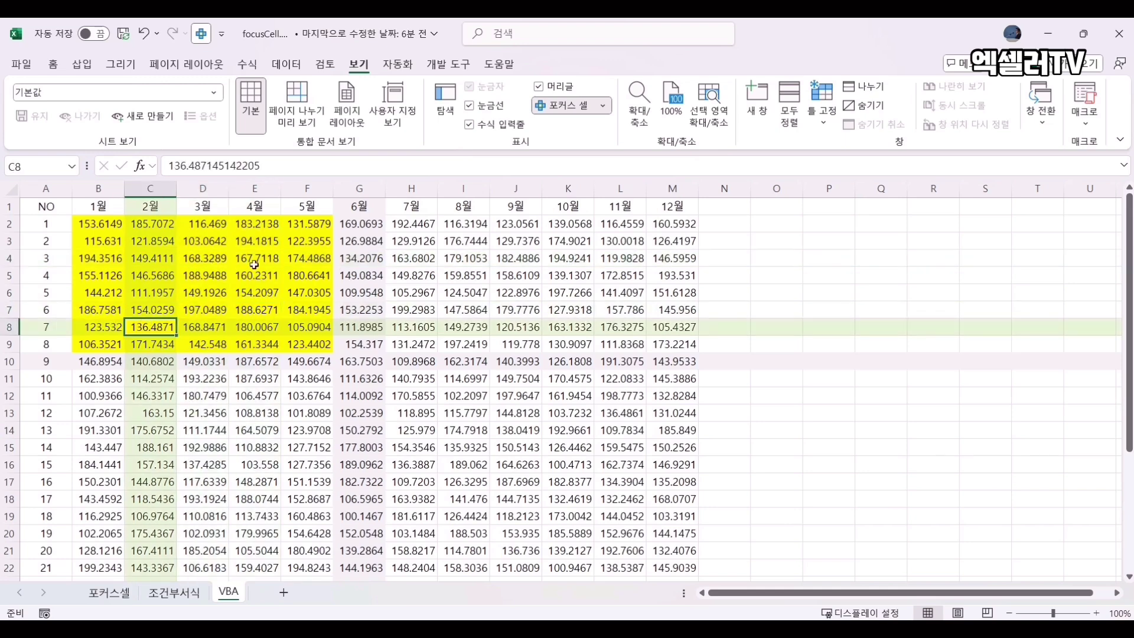
click(254, 263)
click(187, 313)
click(142, 241)
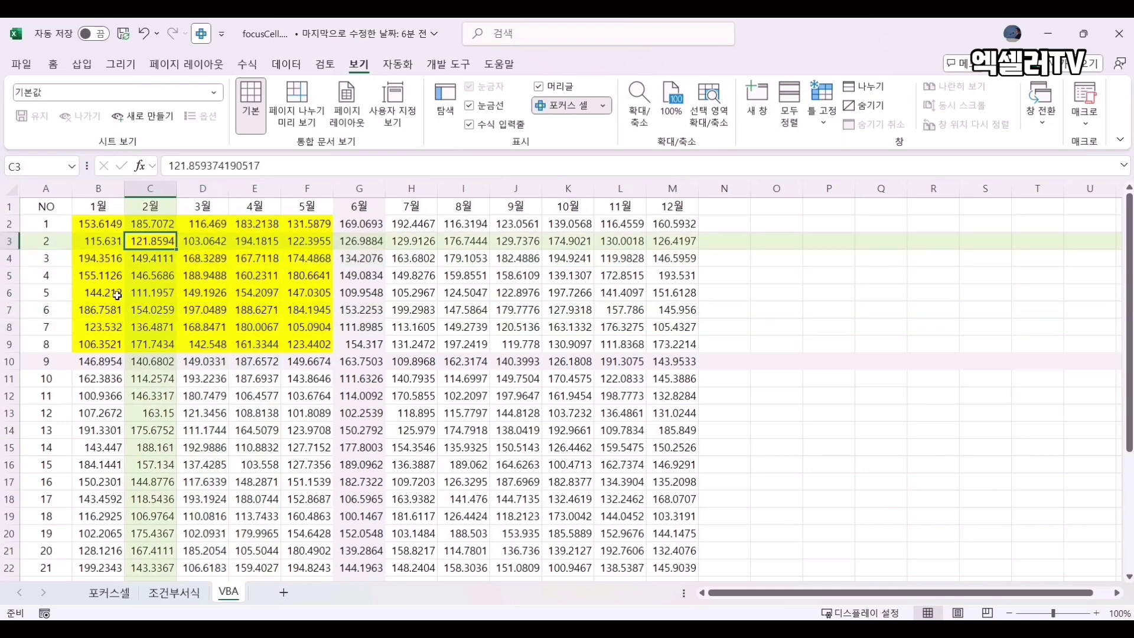
click(117, 295)
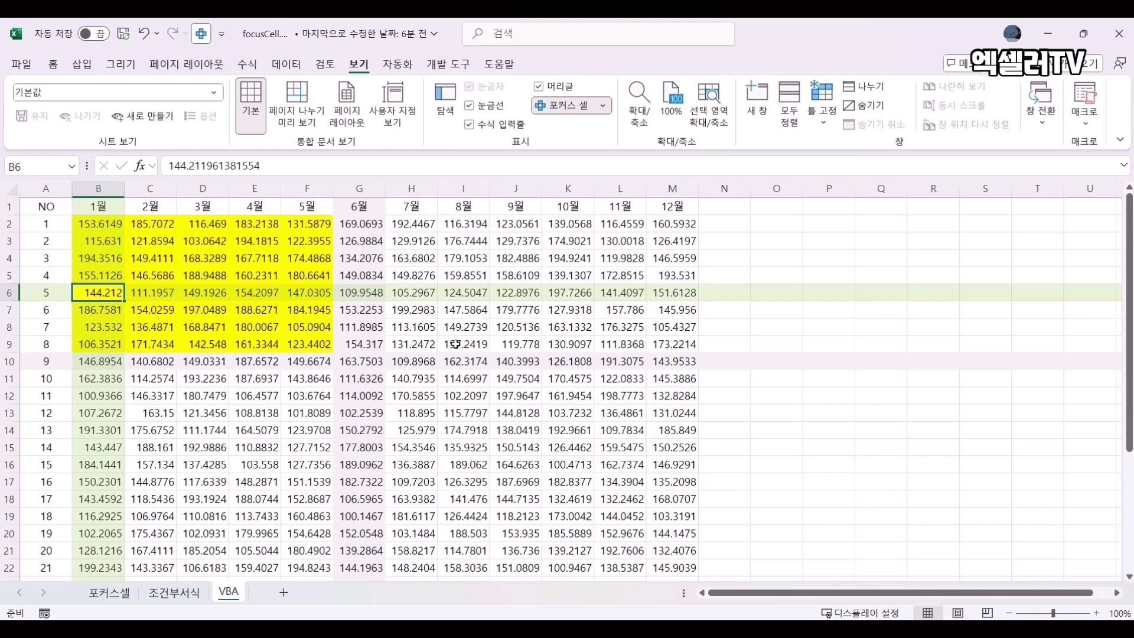
- Rename the event procedure in the VBA sheet's code back to Worksheet_SelectionChange
key(alt+F11)
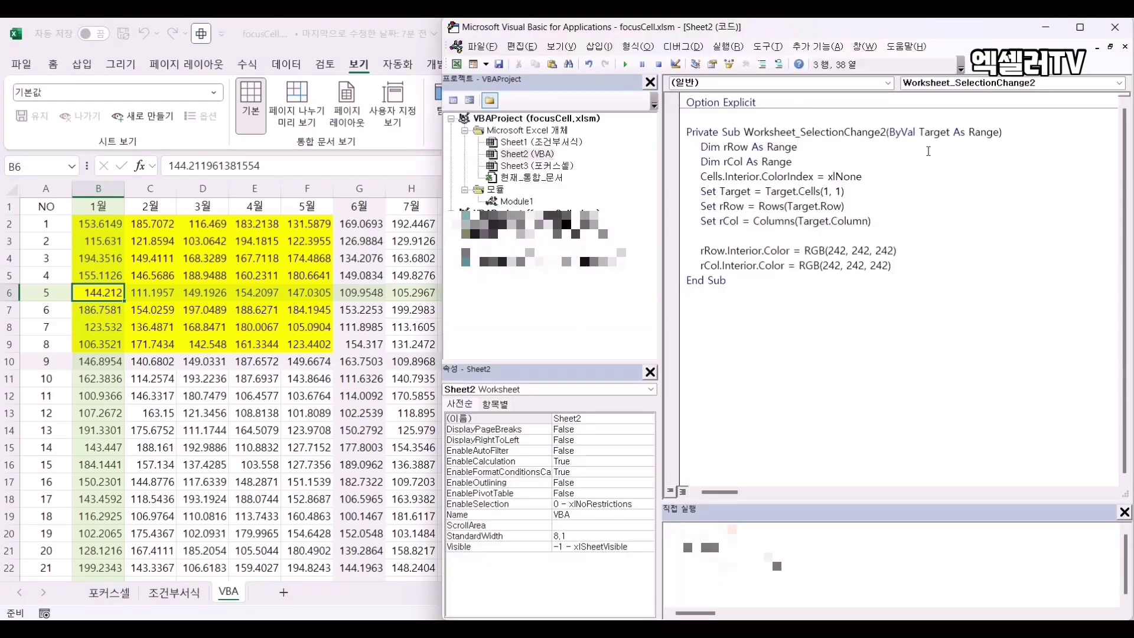
key(Delete)
click(818, 175)
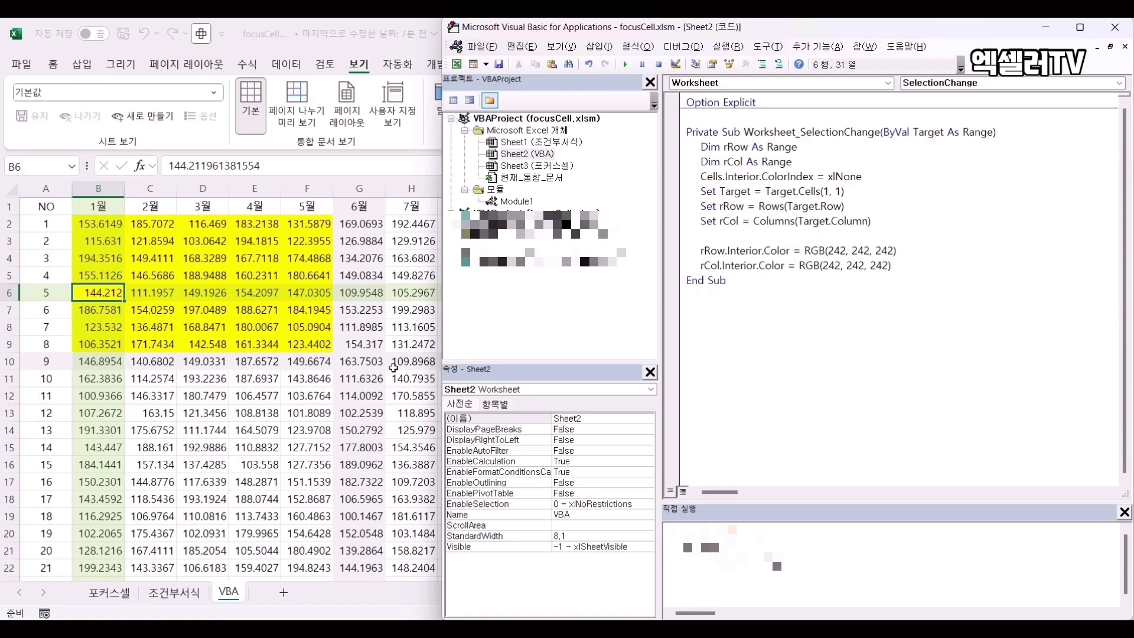
- Select E12, H11, the range B2:F10, D8 and G6 on the VBA sheet to check how the restored procedure affects the yellow fill
click(267, 396)
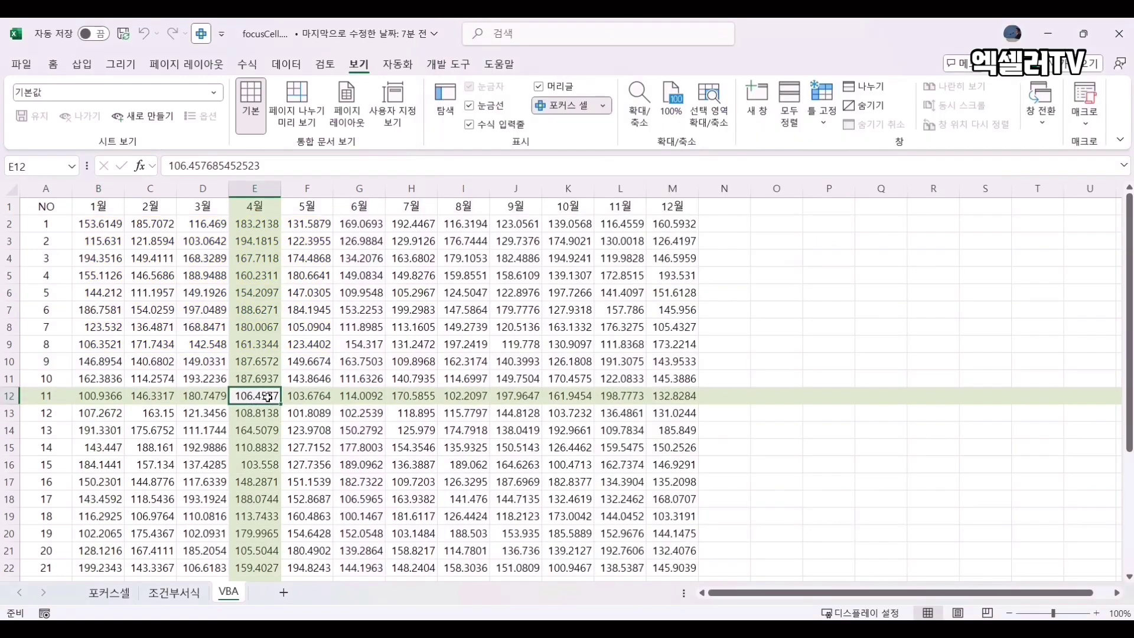
click(370, 294)
click(428, 371)
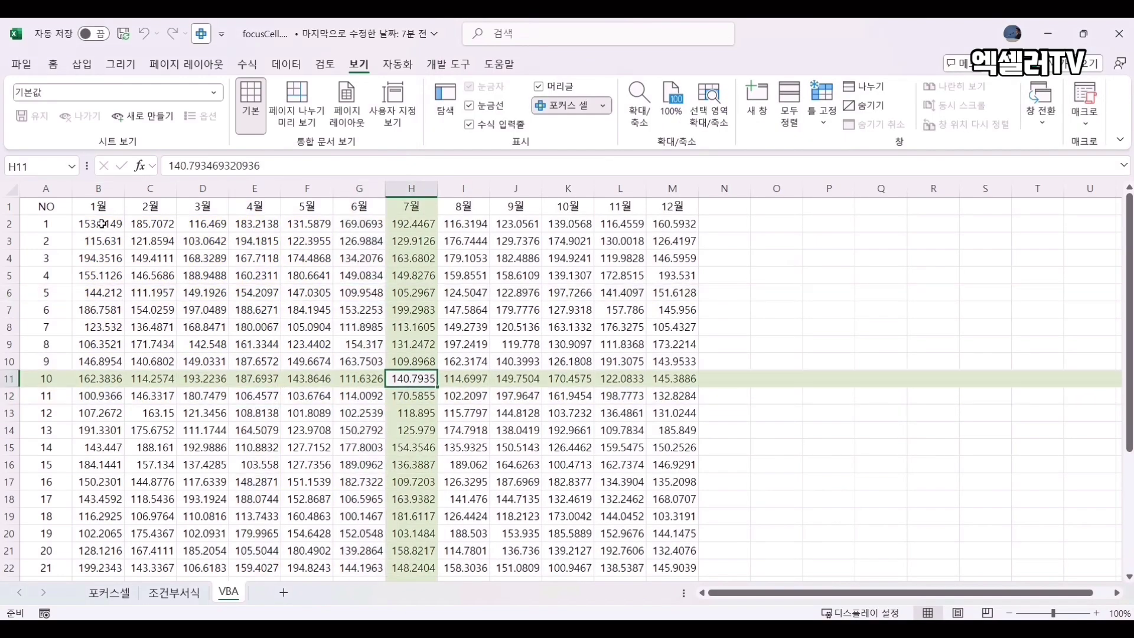
drag(101, 223, 310, 356)
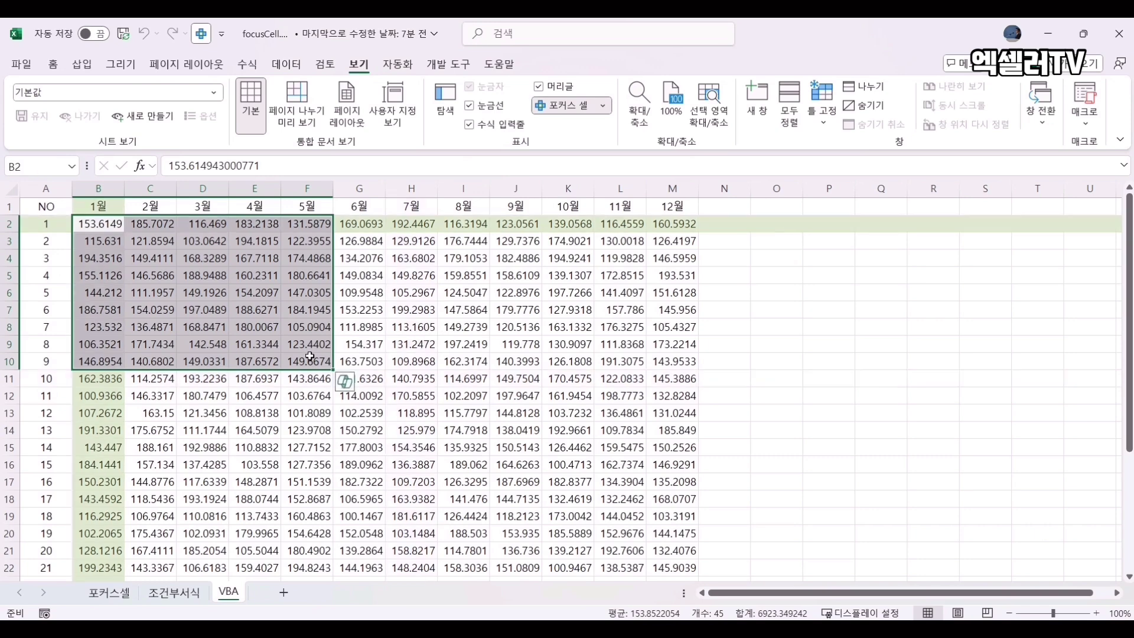
click(239, 276)
click(204, 327)
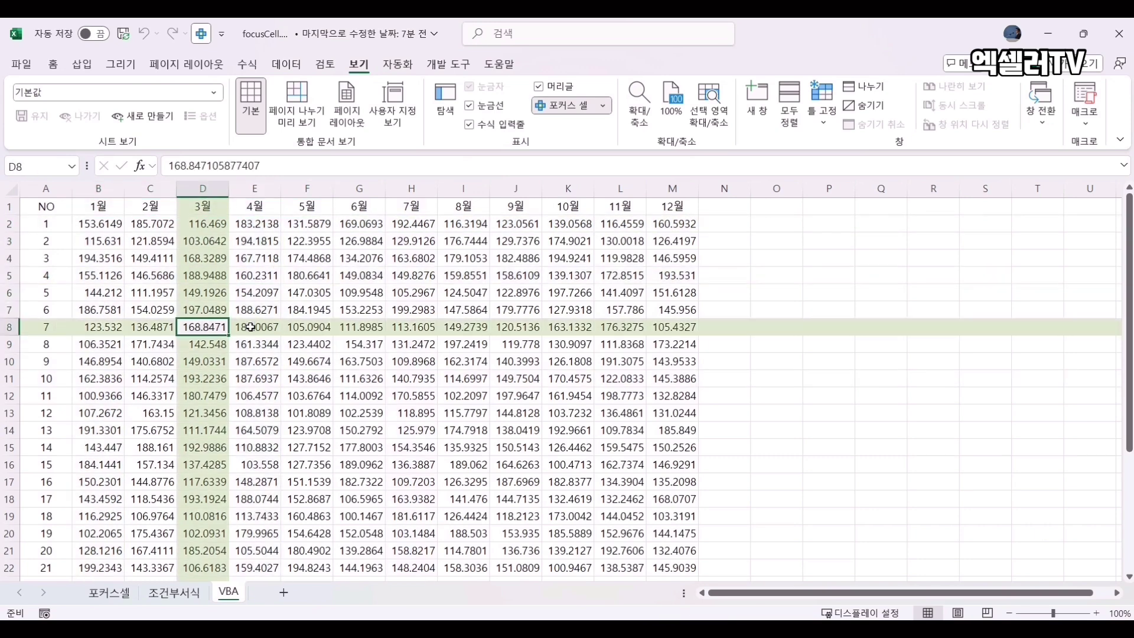
click(360, 363)
click(366, 286)
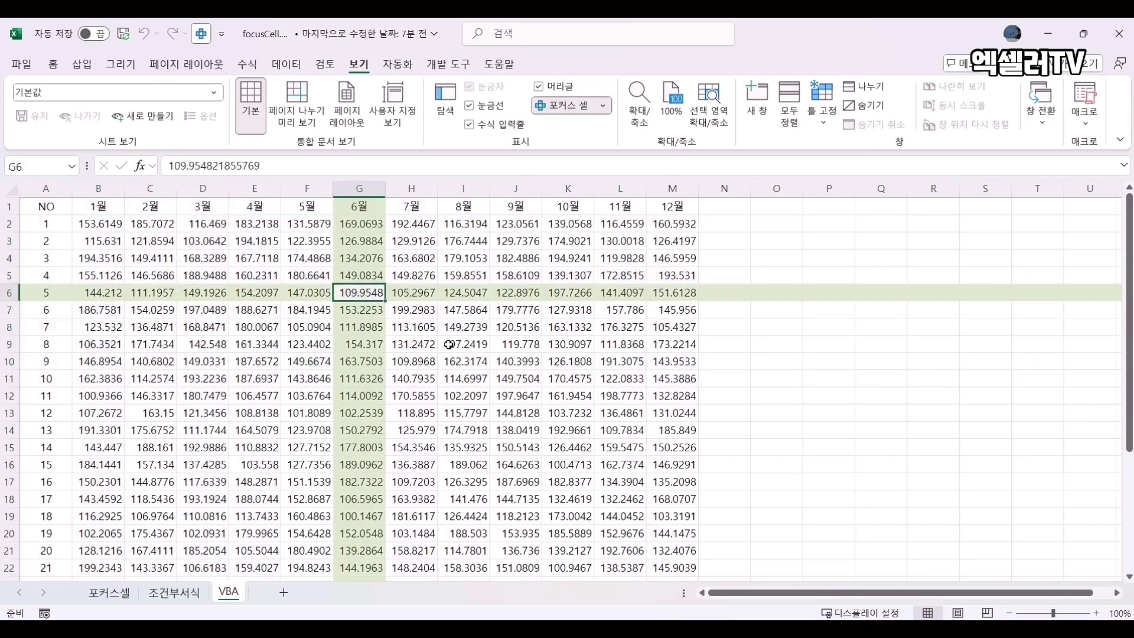